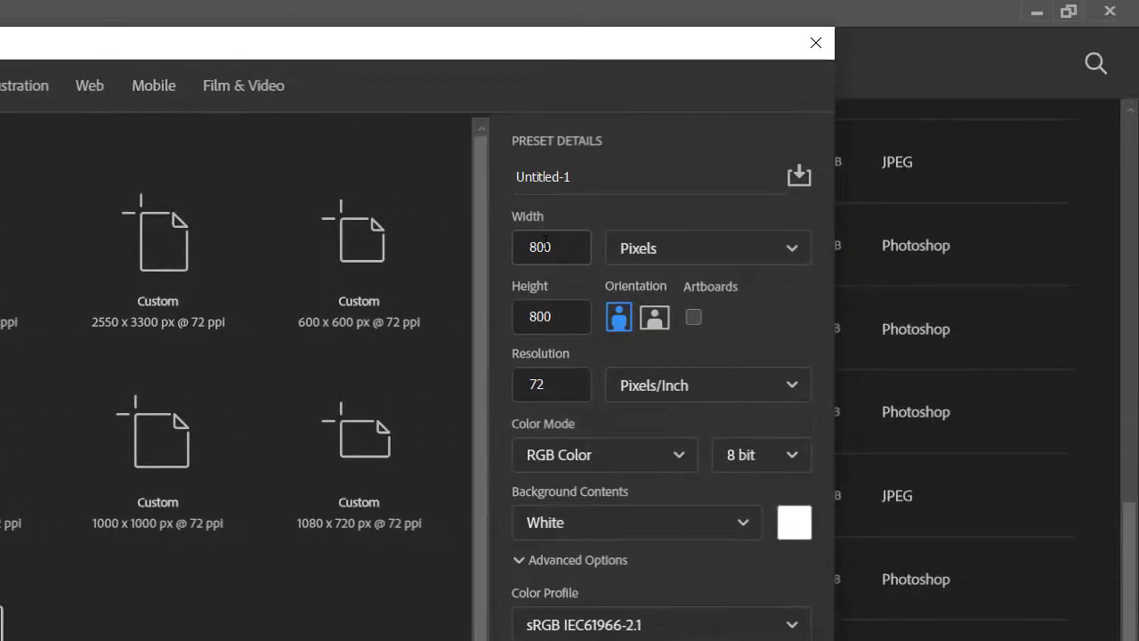
Create a new 800 x 800 pixel document at 300 pixels/inch with black background contents.
click(532, 241)
click(557, 322)
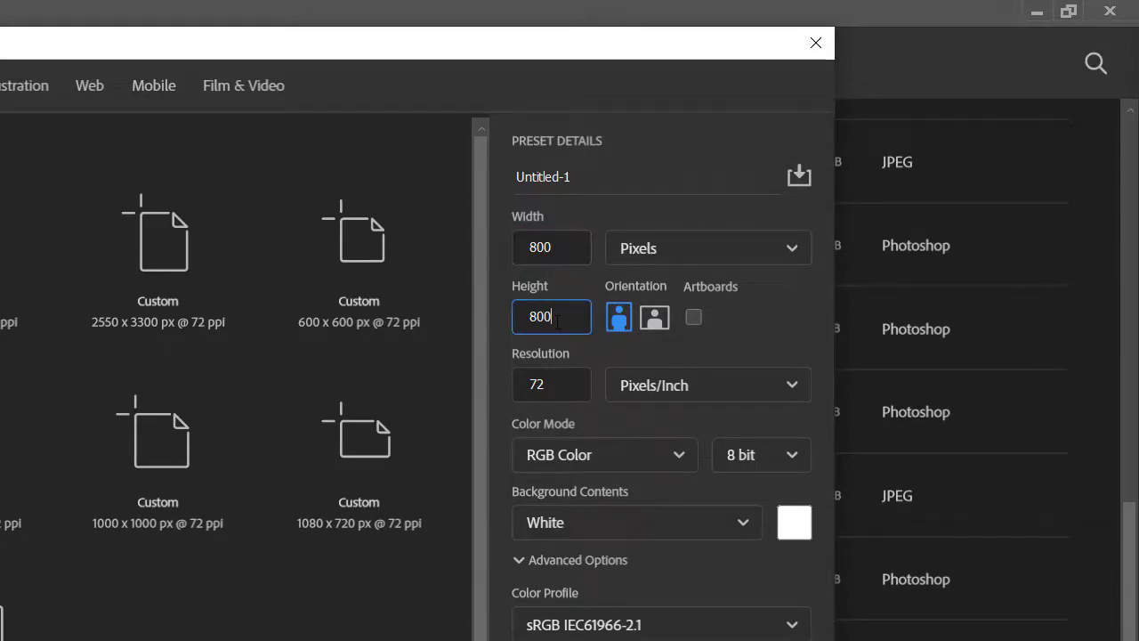
click(554, 388)
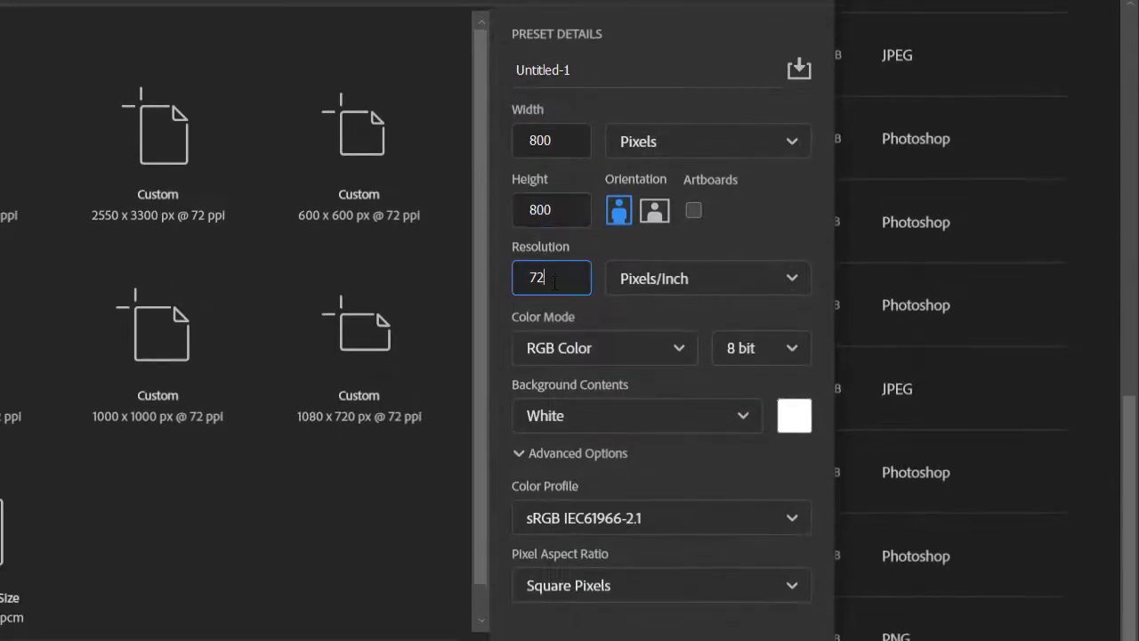
drag(554, 283, 504, 282)
text(300)
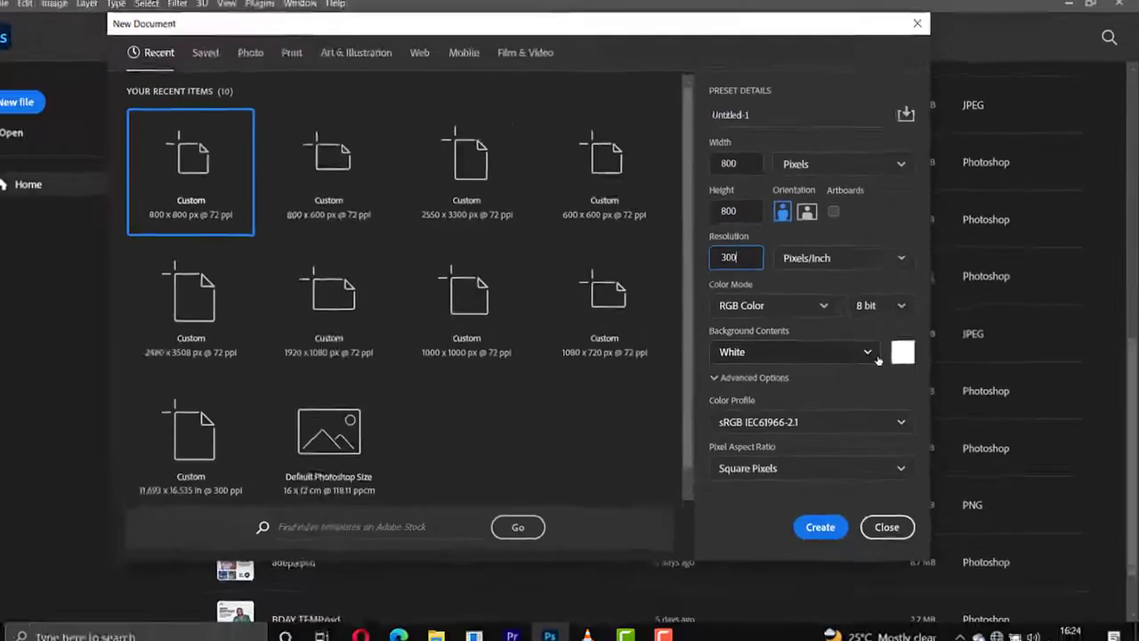
click(877, 360)
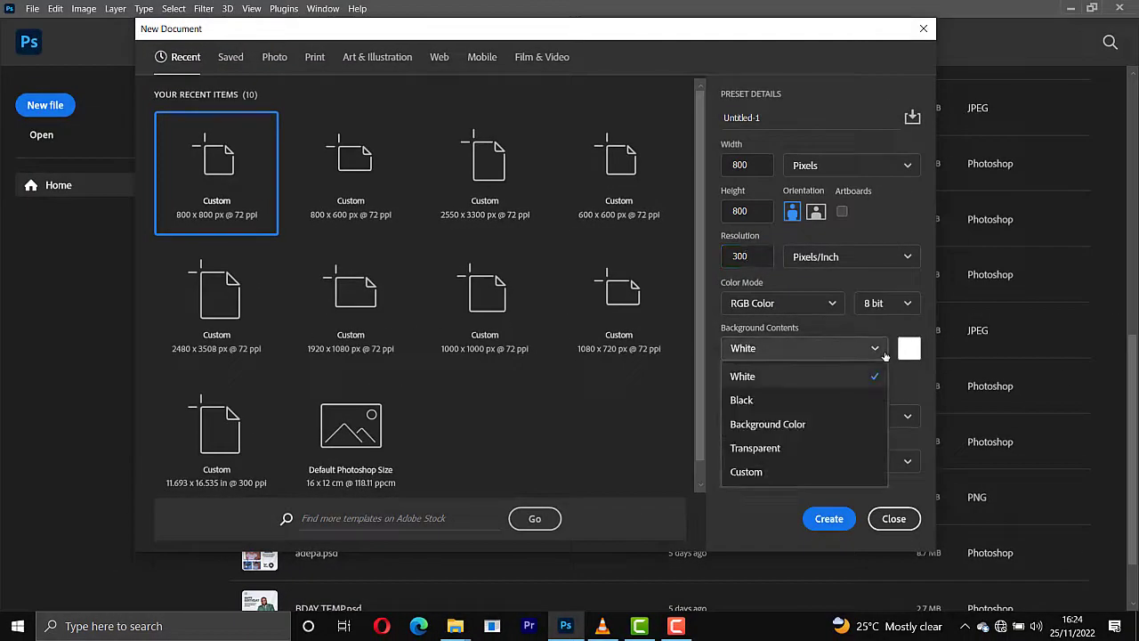
click(767, 401)
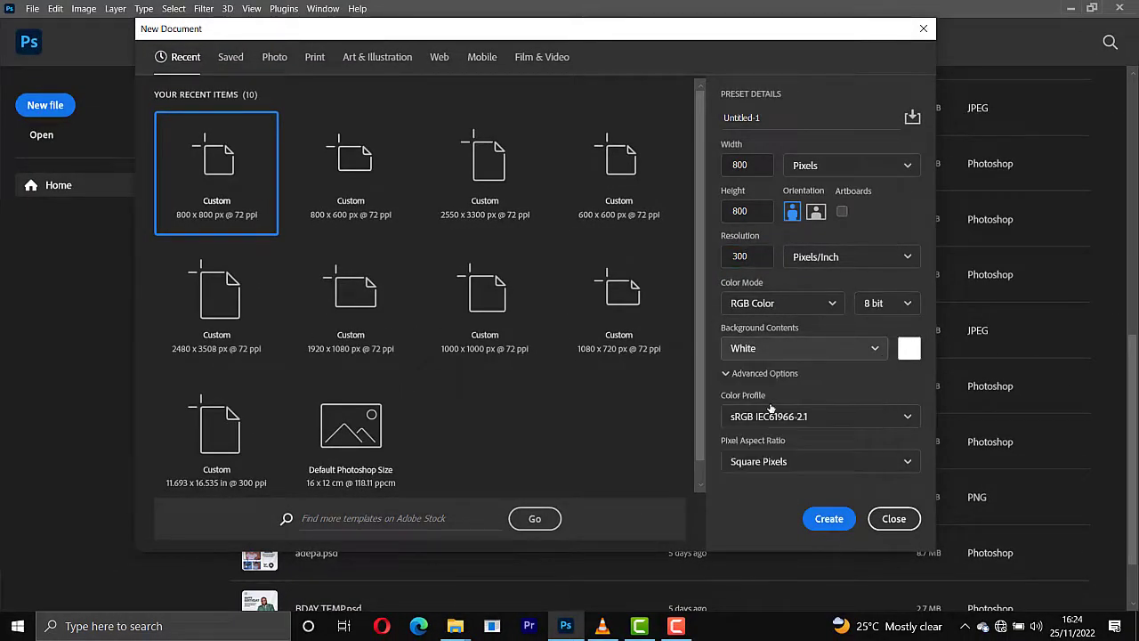
click(830, 519)
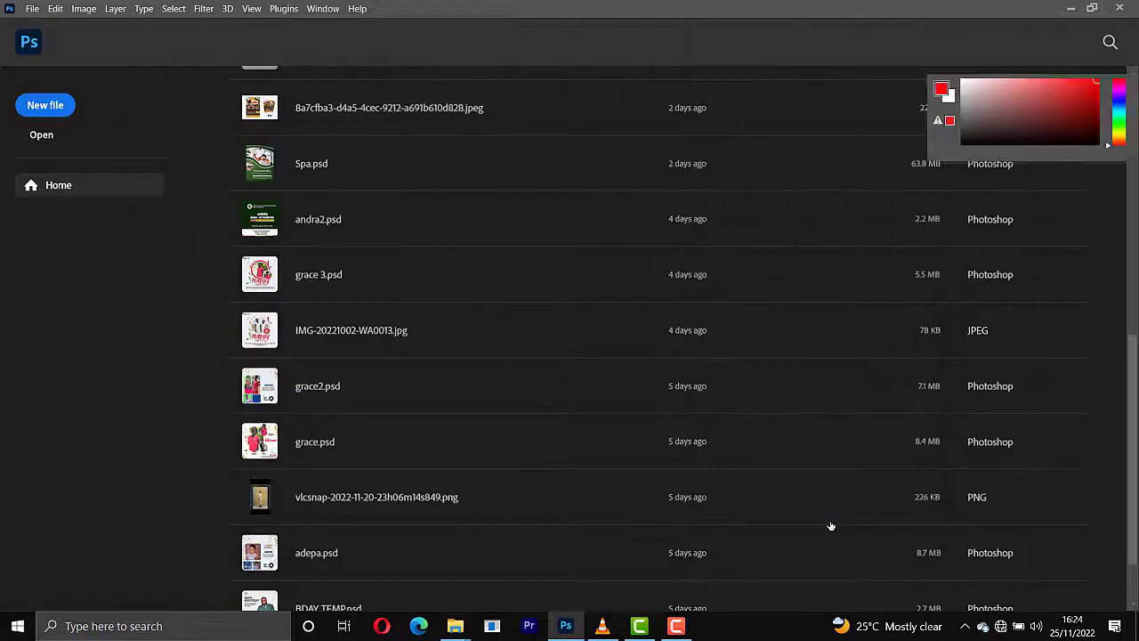
Unlock the black background so it becomes a regular layer.
click(1096, 425)
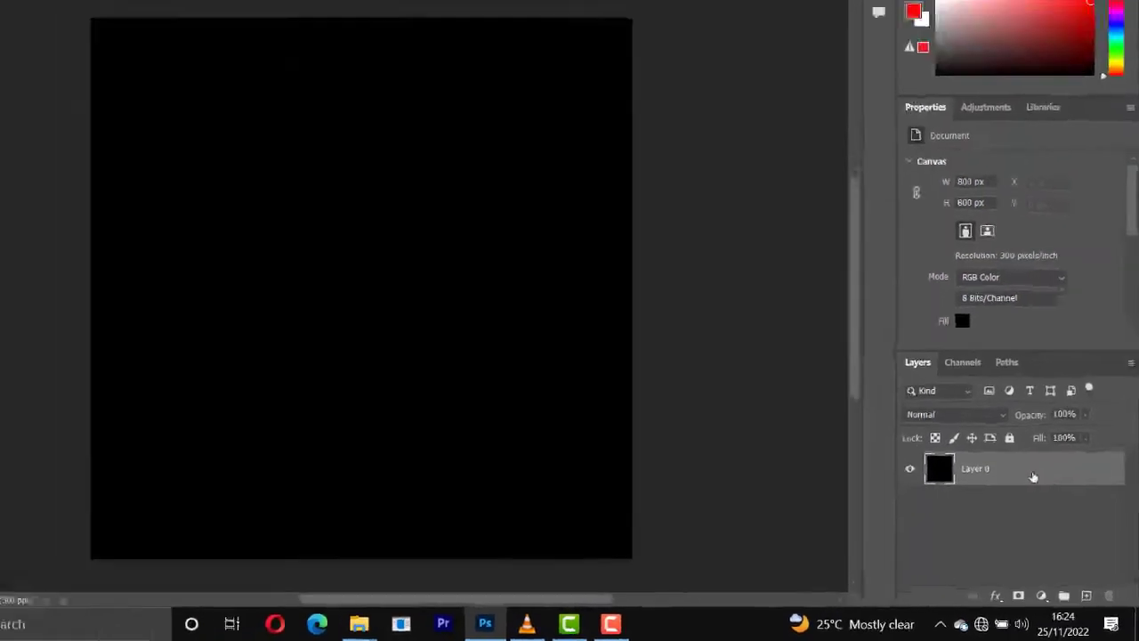
right_click(999, 418)
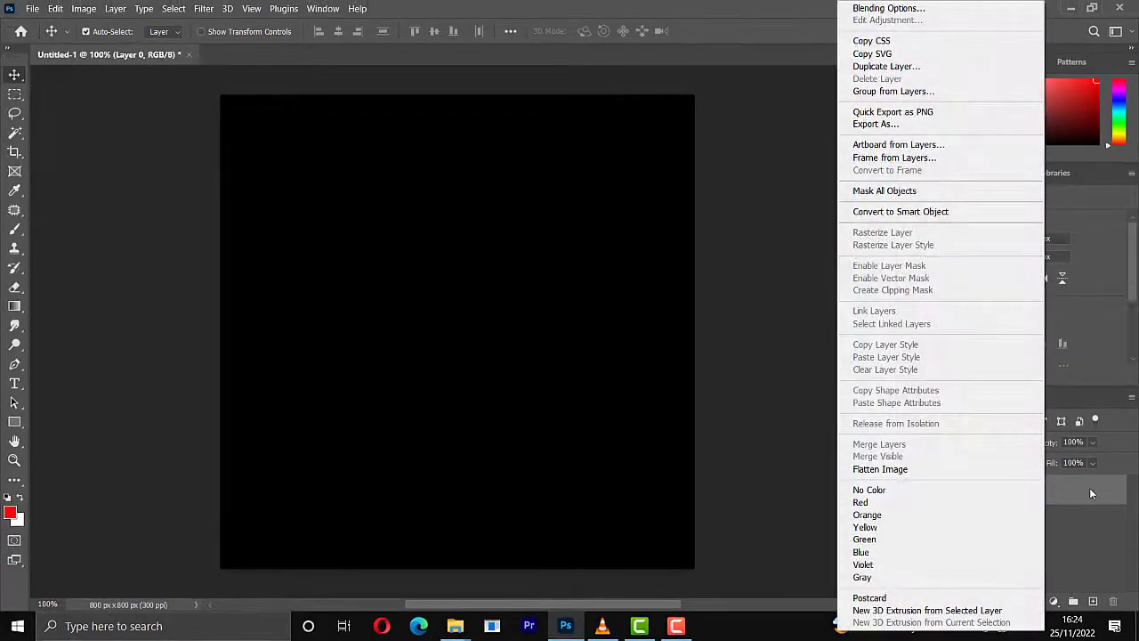
click(1091, 493)
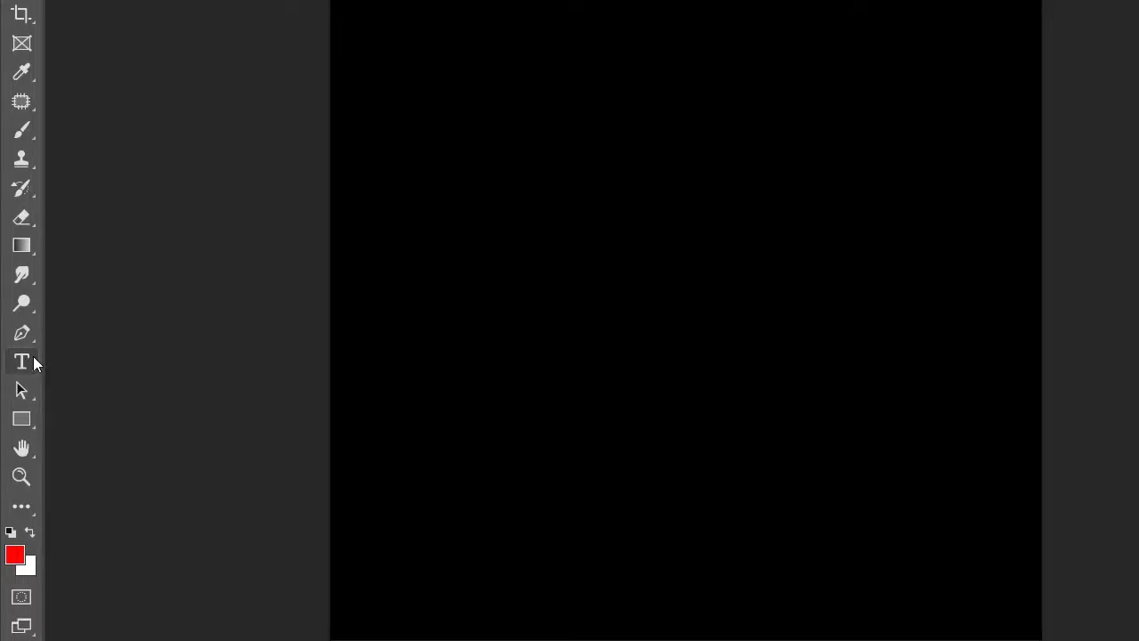
Activate the Horizontal Type tool for adding text to the canvas.
right_click(21, 363)
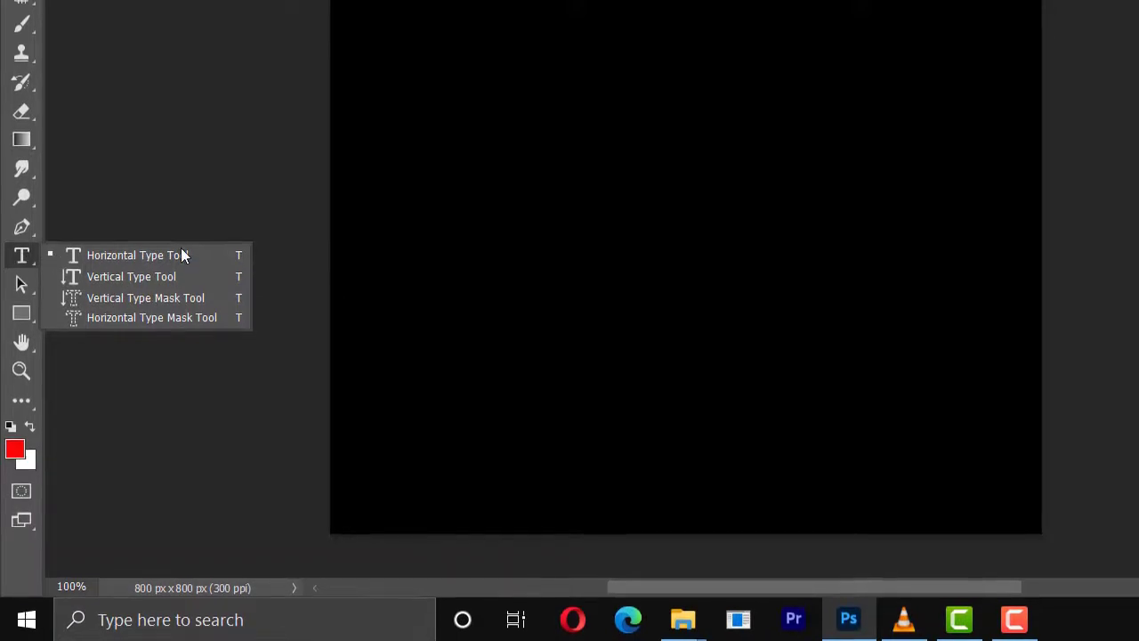
click(120, 360)
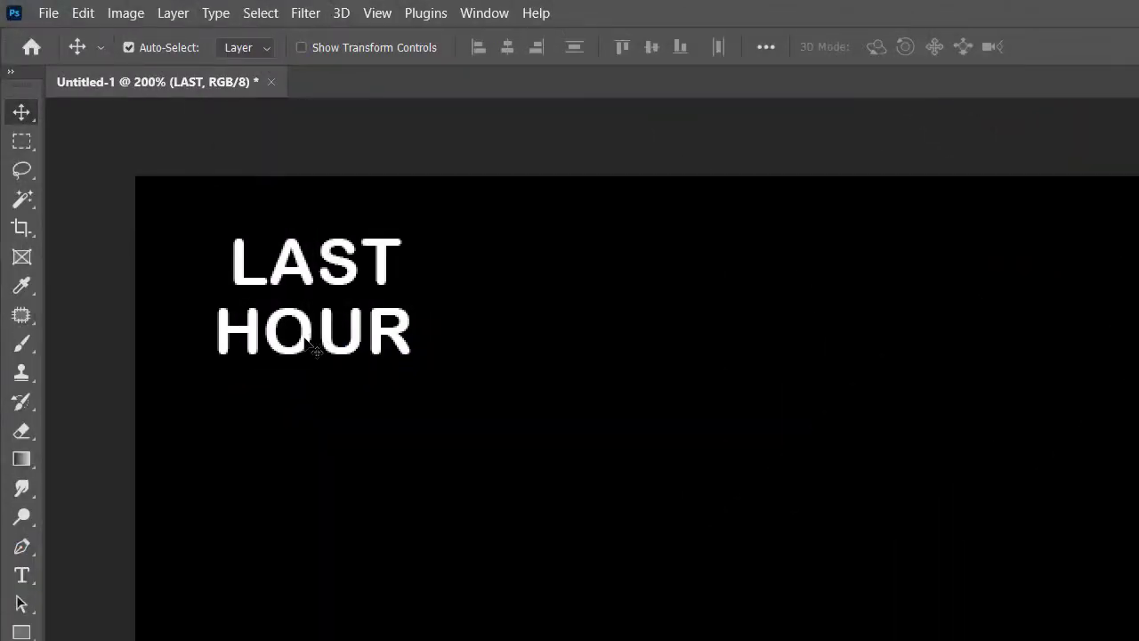
Duplicate the HOUR text directly below itself and change the copy's wording to "Prophetic Ministry".
click(313, 349)
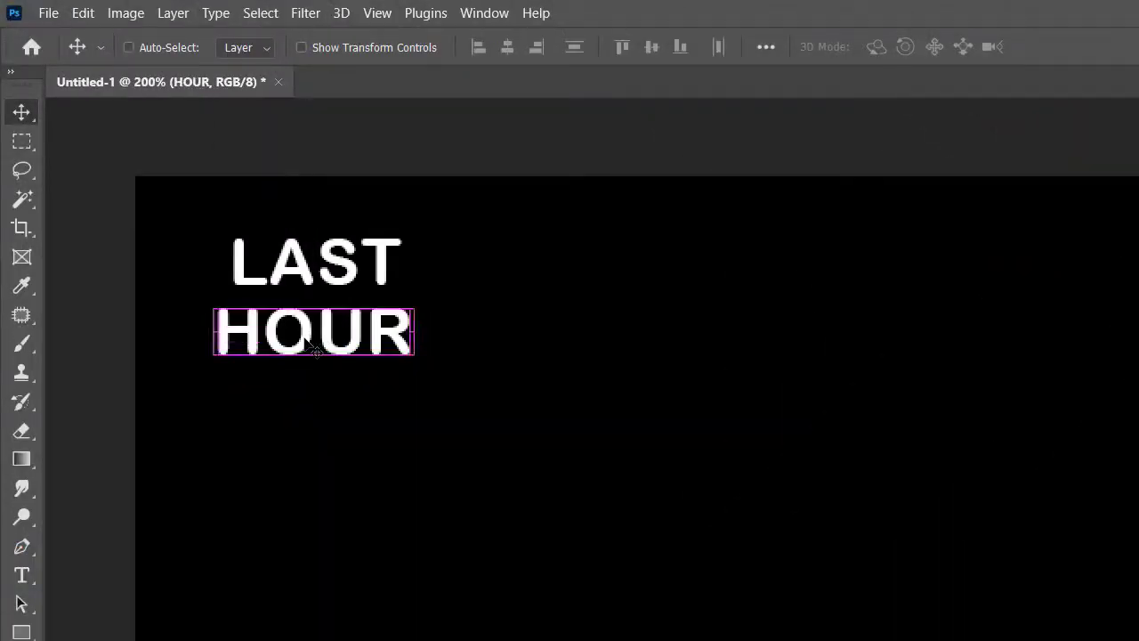
drag(310, 352, 300, 419)
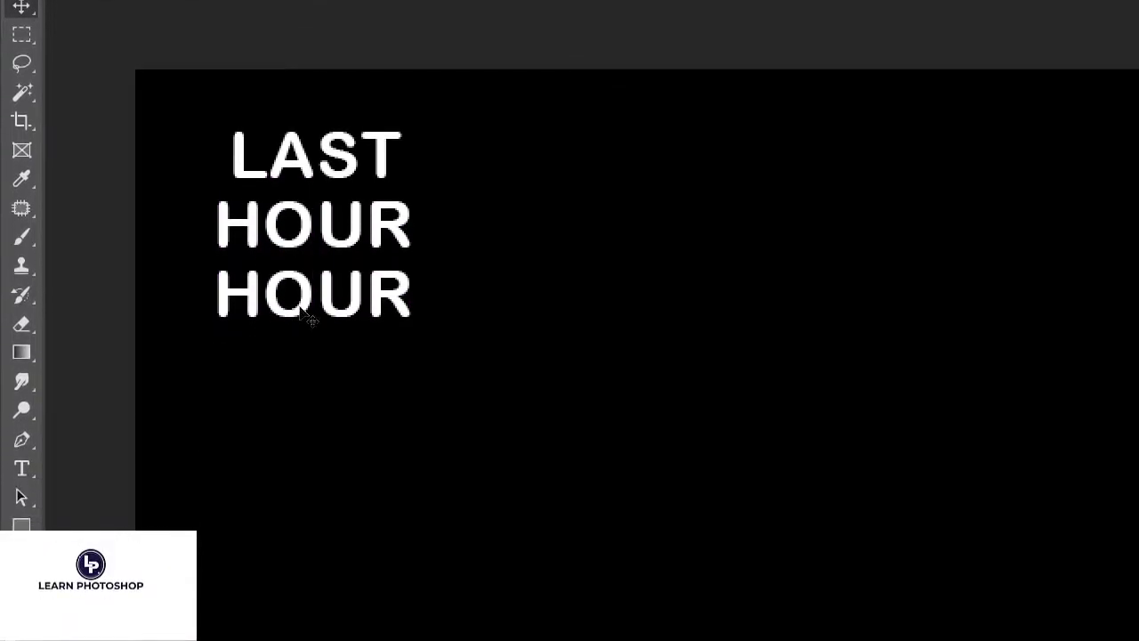
double_click(302, 312)
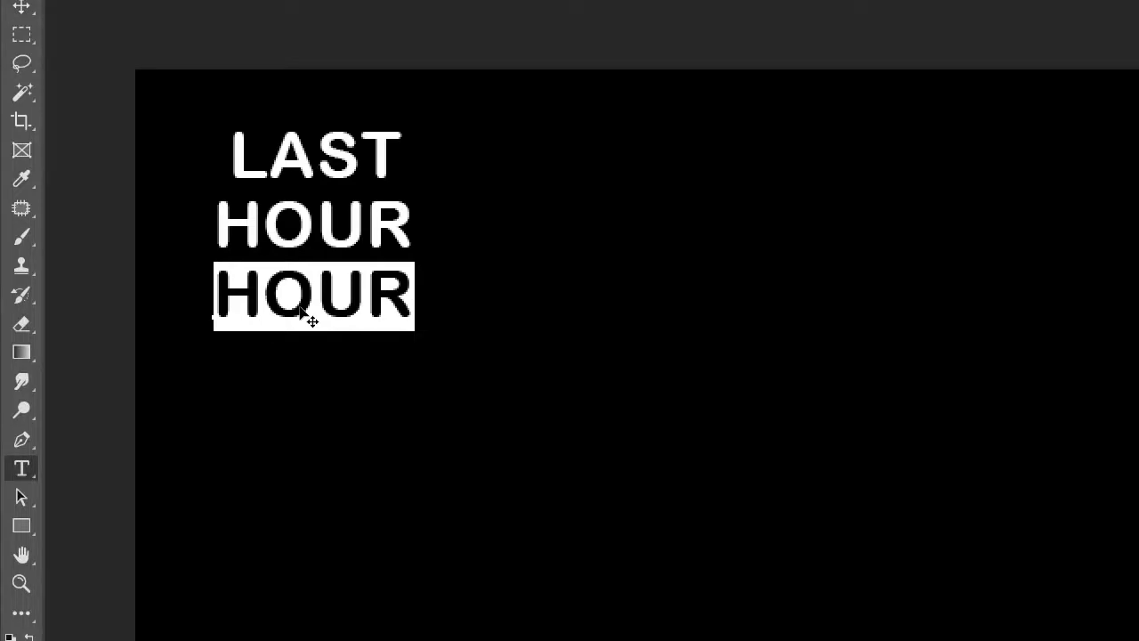
text(P)
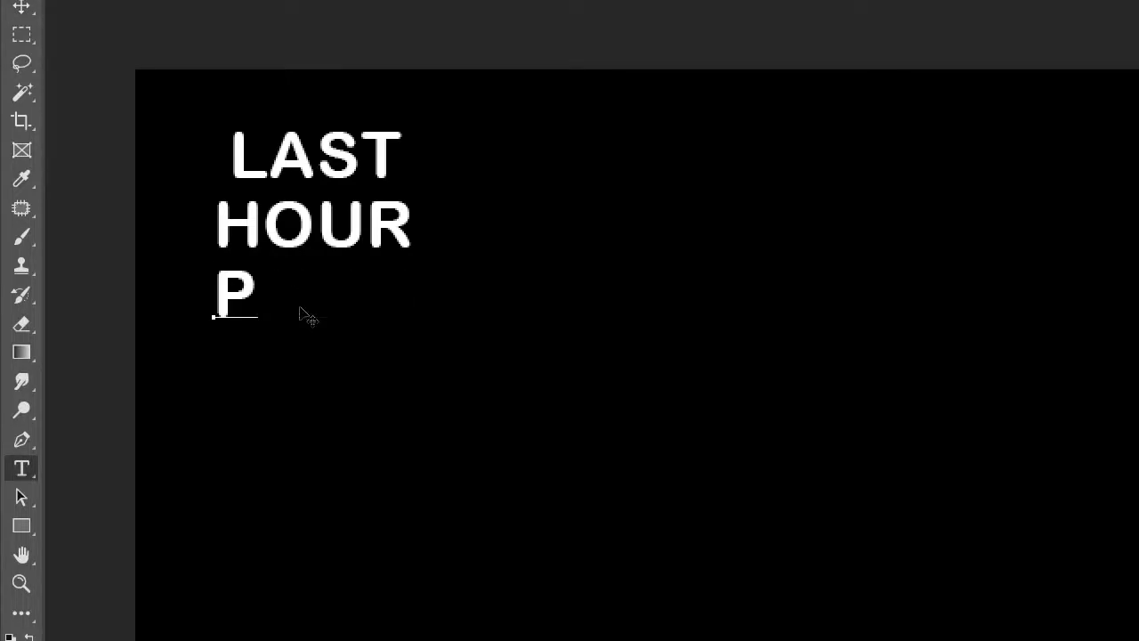
text(rophetic Ministry)
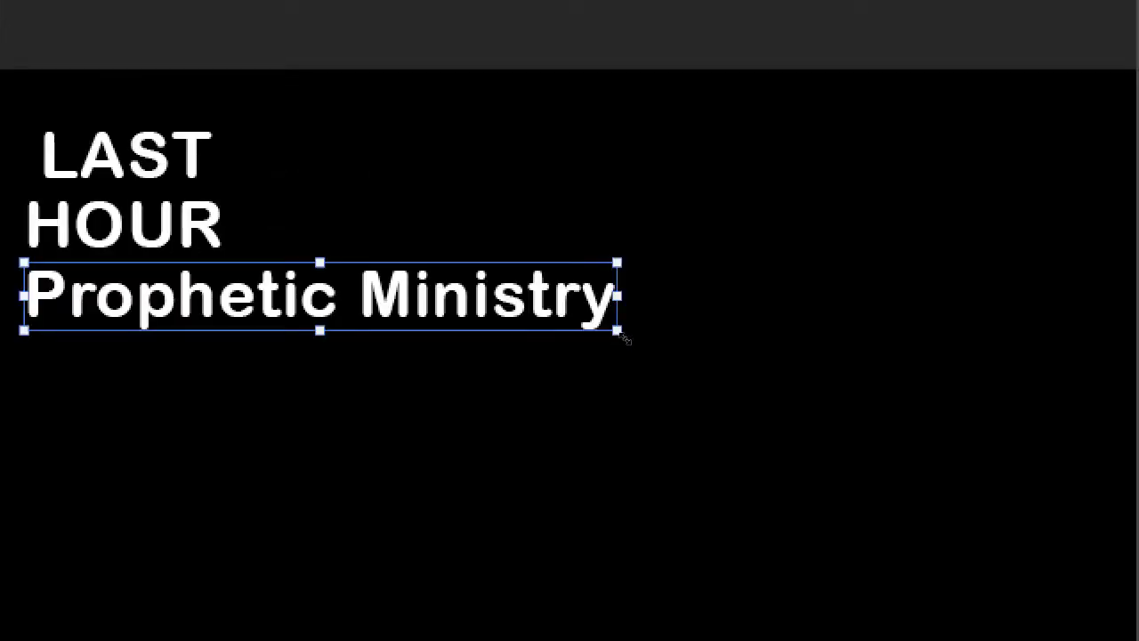
Scale the Prophetic Ministry text to about 33.83% and nudge it into alignment just beneath HOUR.
drag(620, 335, 231, 290)
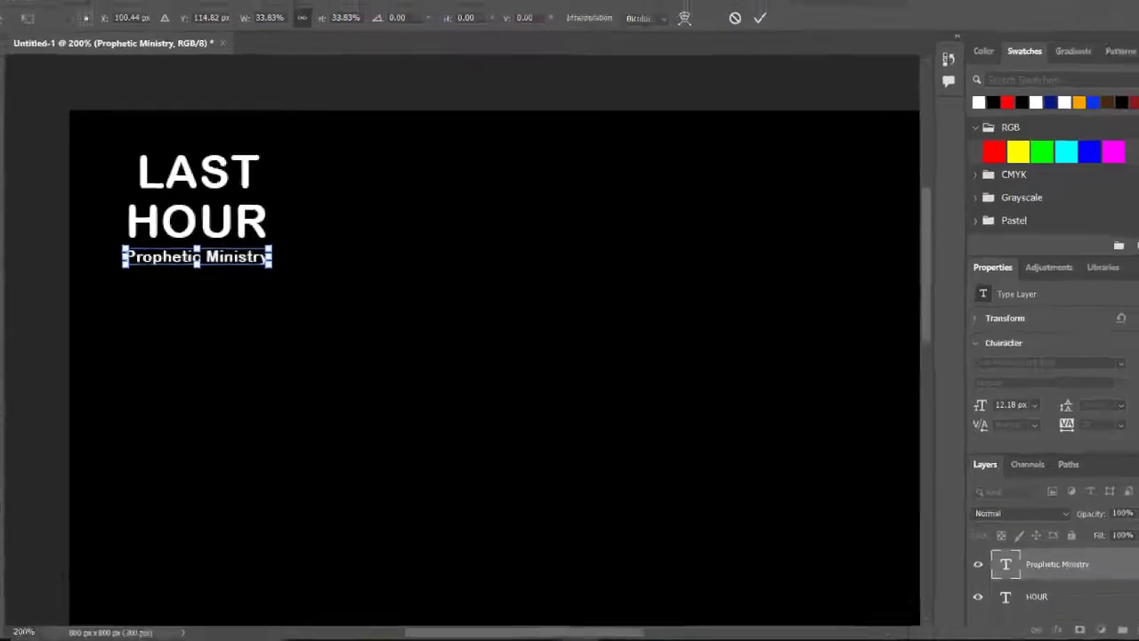
click(759, 18)
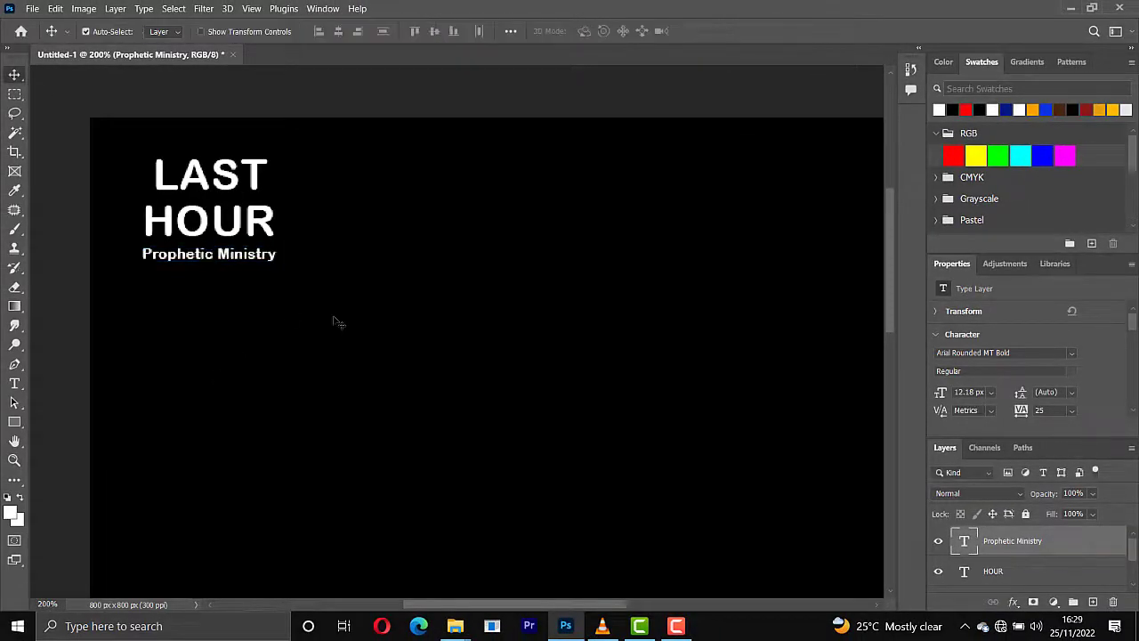
key(Down)
key(Right)
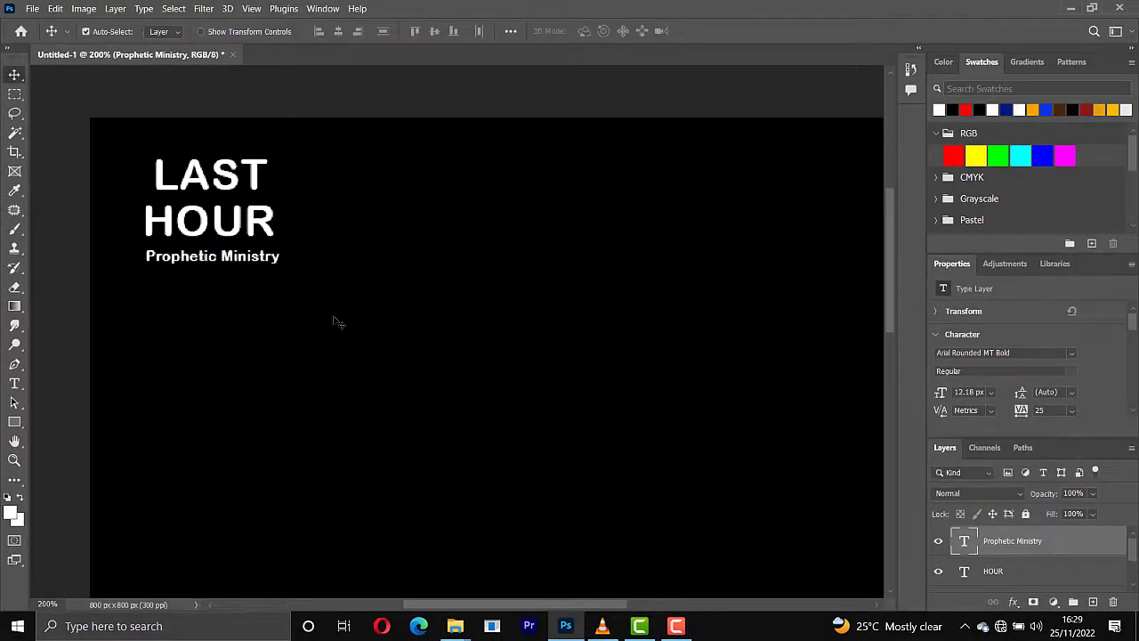
key(Up)
key(Up)
key(Up)
key(Down)
key(Left)
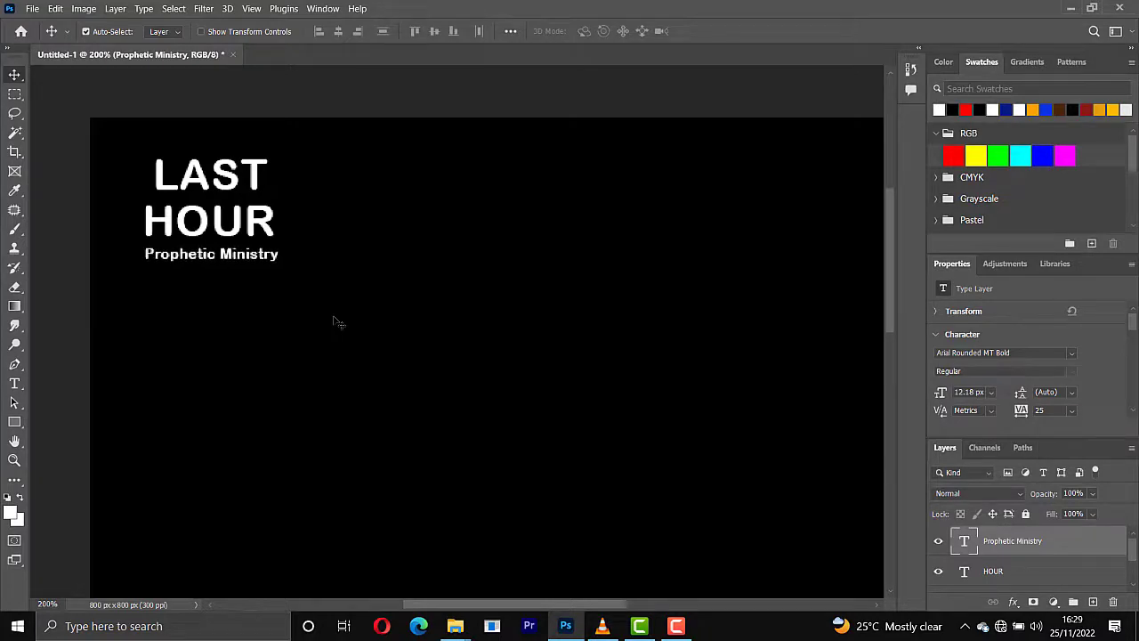
key(ctrl)
key(ctrl+minus)
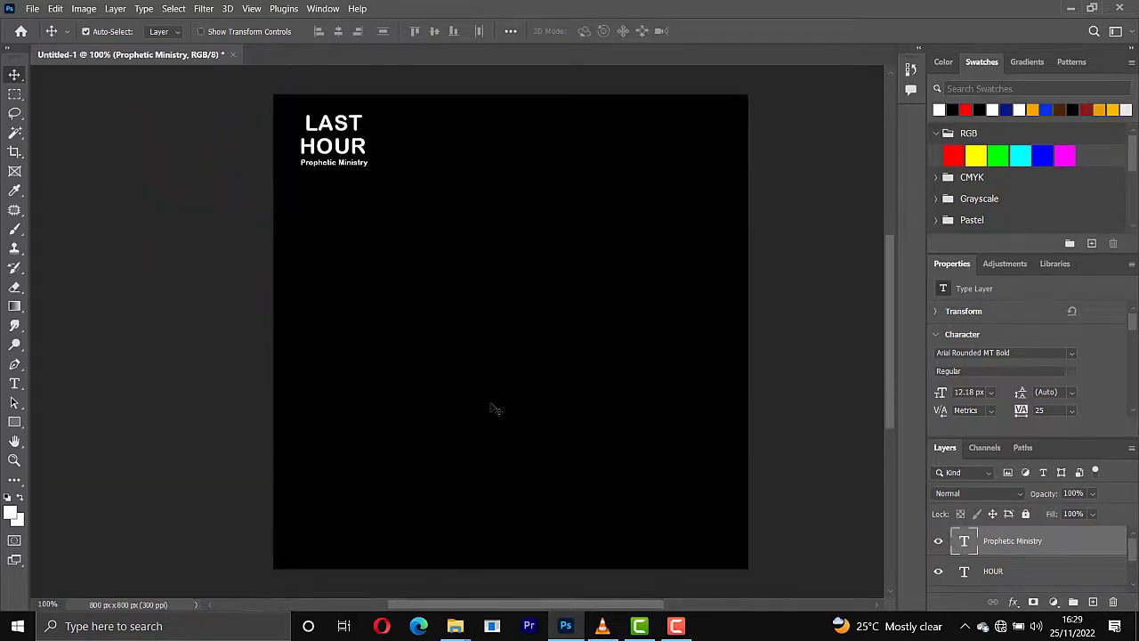
key(Down)
key(Down)
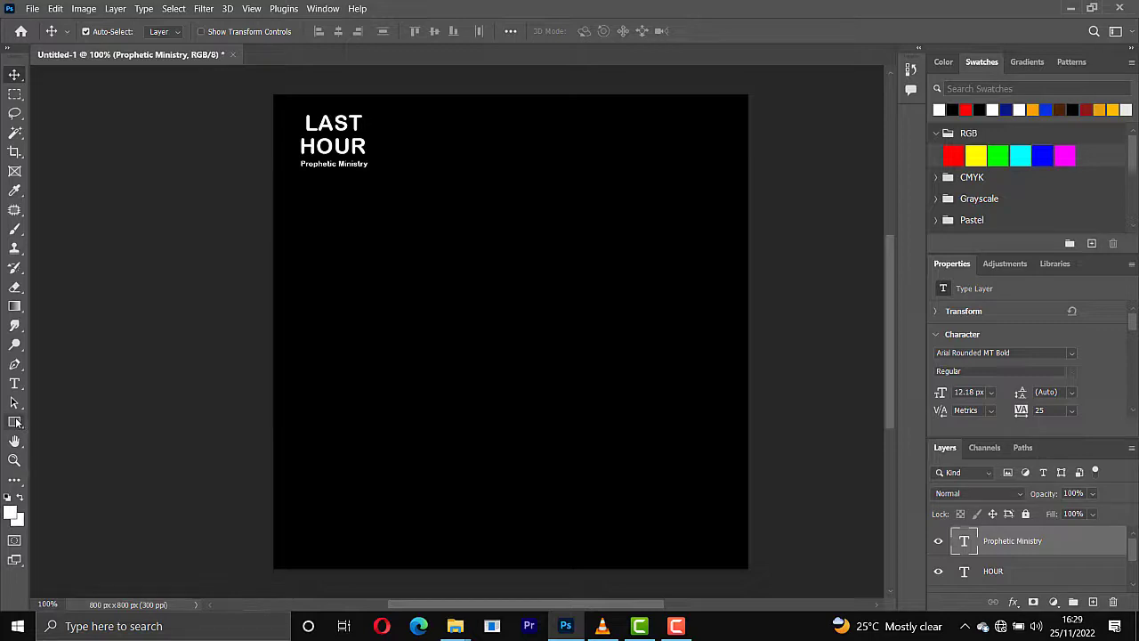
Draw a thin white rectangle about 260 x 6 px below the LAST HOUR Prophetic Ministry text.
drag(16, 423, 63, 428)
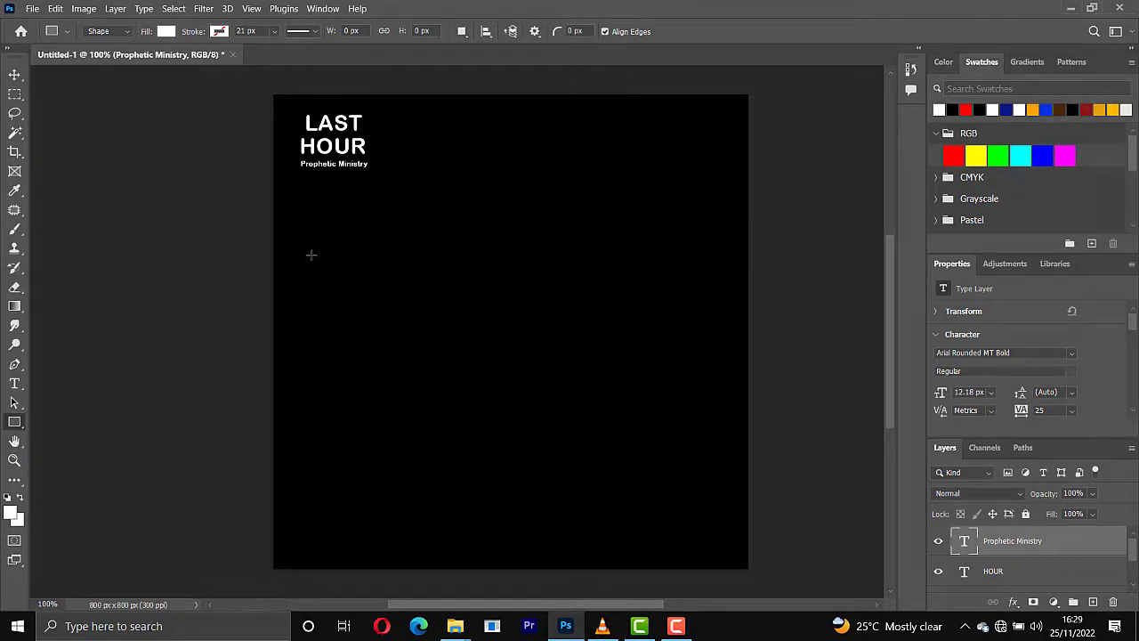
drag(312, 256, 466, 257)
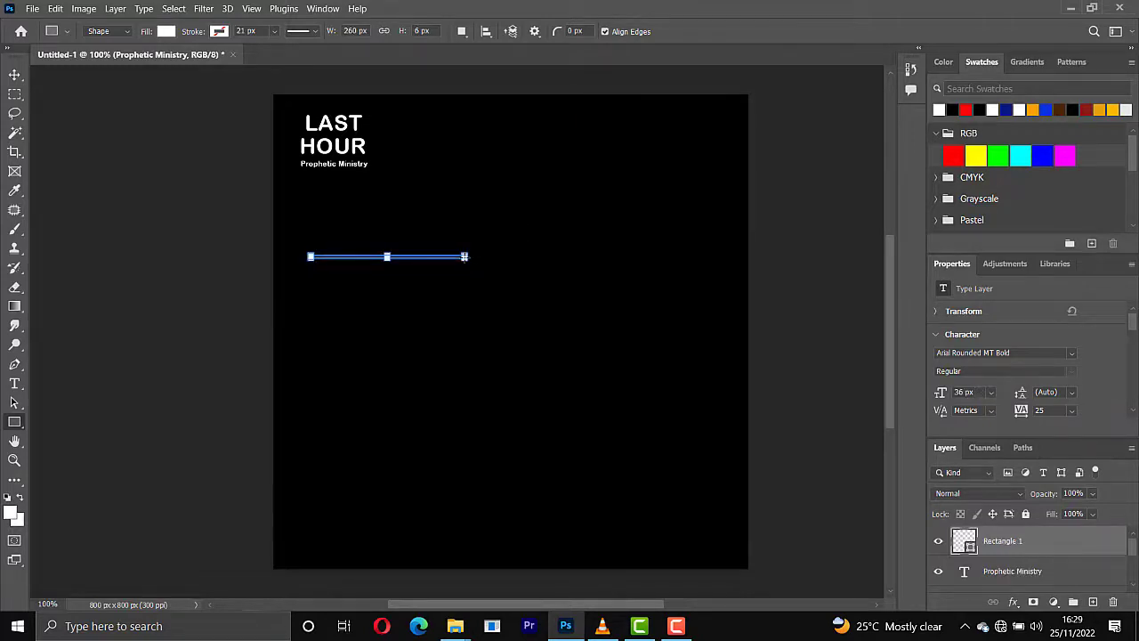
key(v)
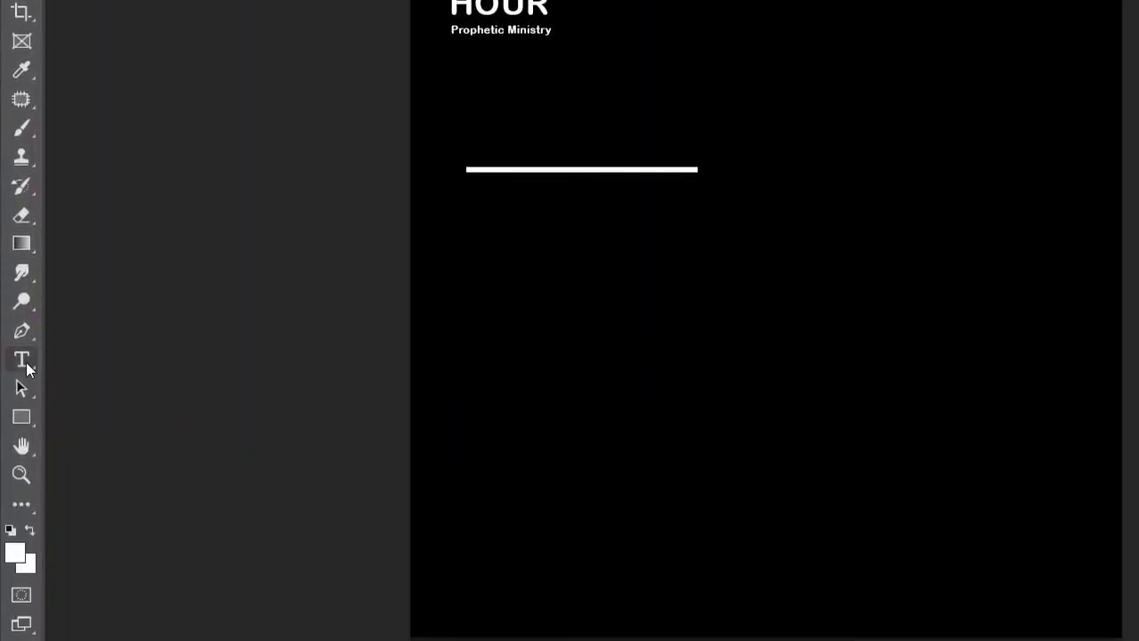
Add the text "Theme" below the white bar and set its font to Brush Script MT.
click(26, 361)
click(46, 360)
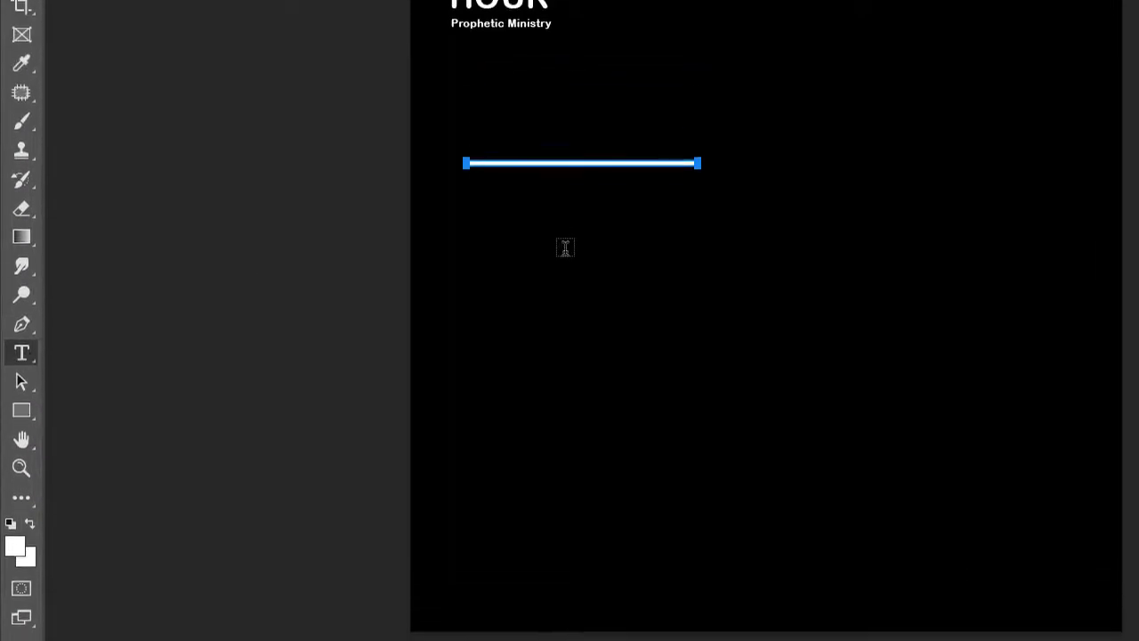
click(565, 362)
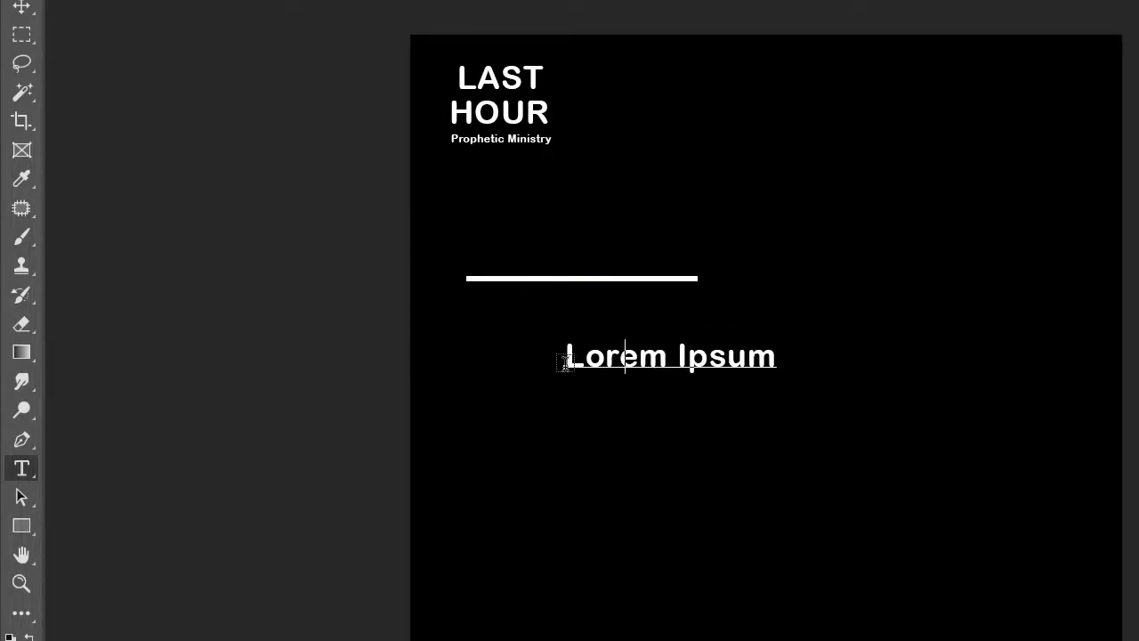
text(Theme)
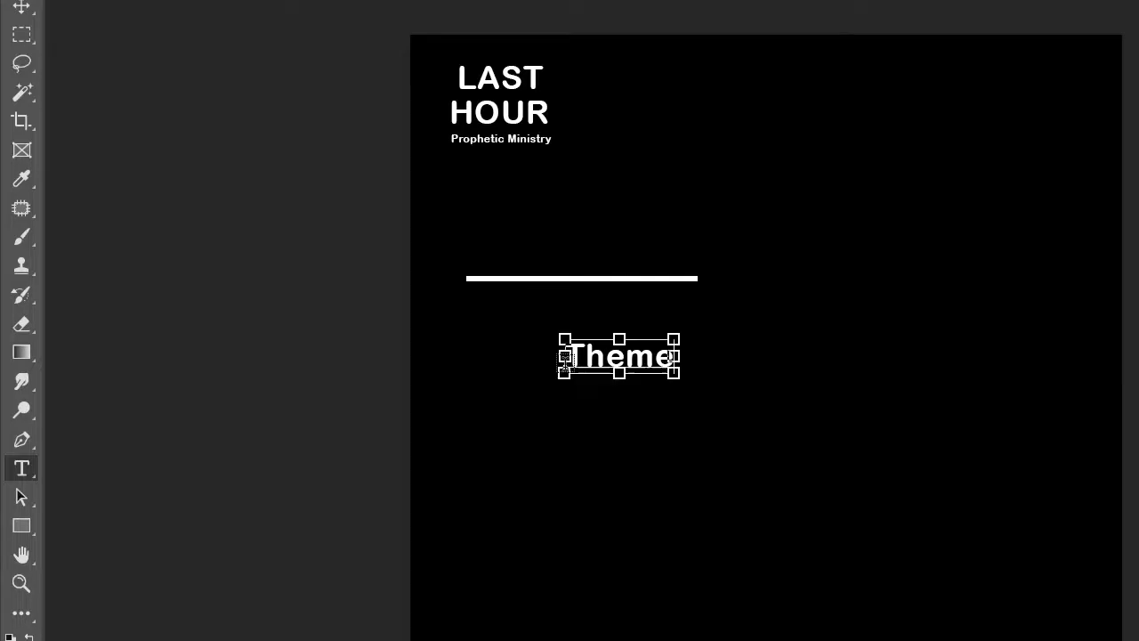
key(ctrl+a)
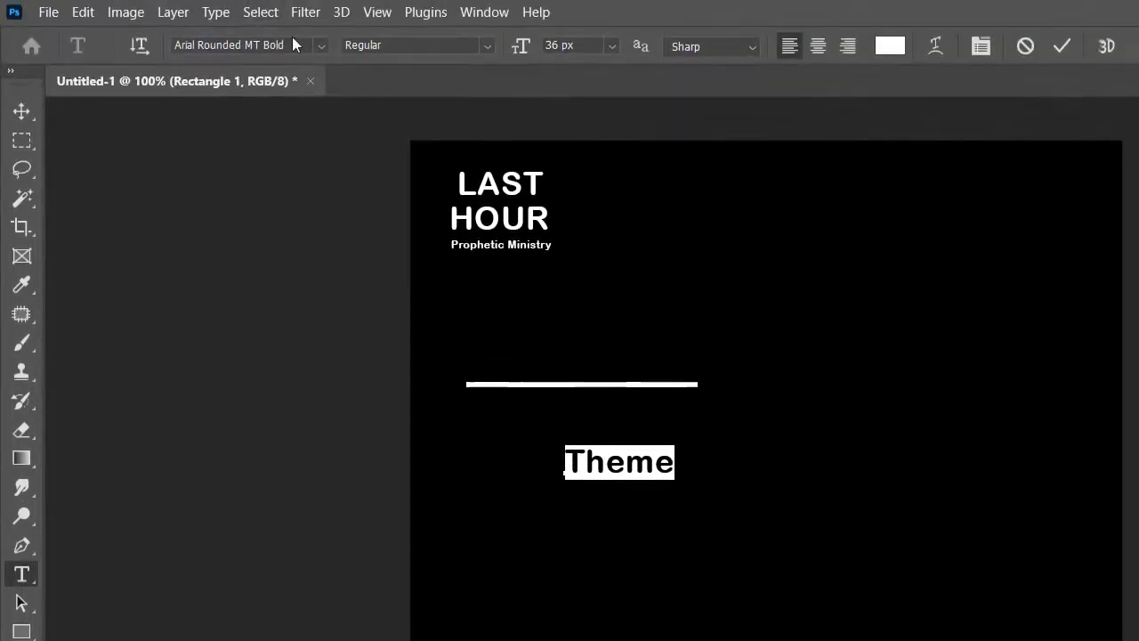
click(318, 48)
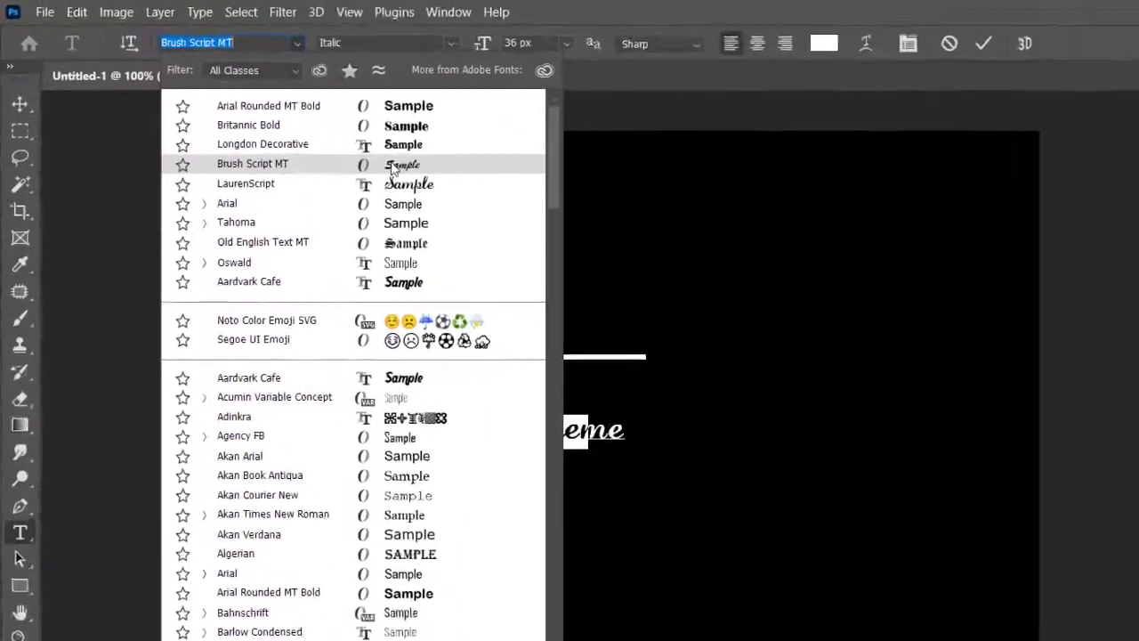
click(424, 178)
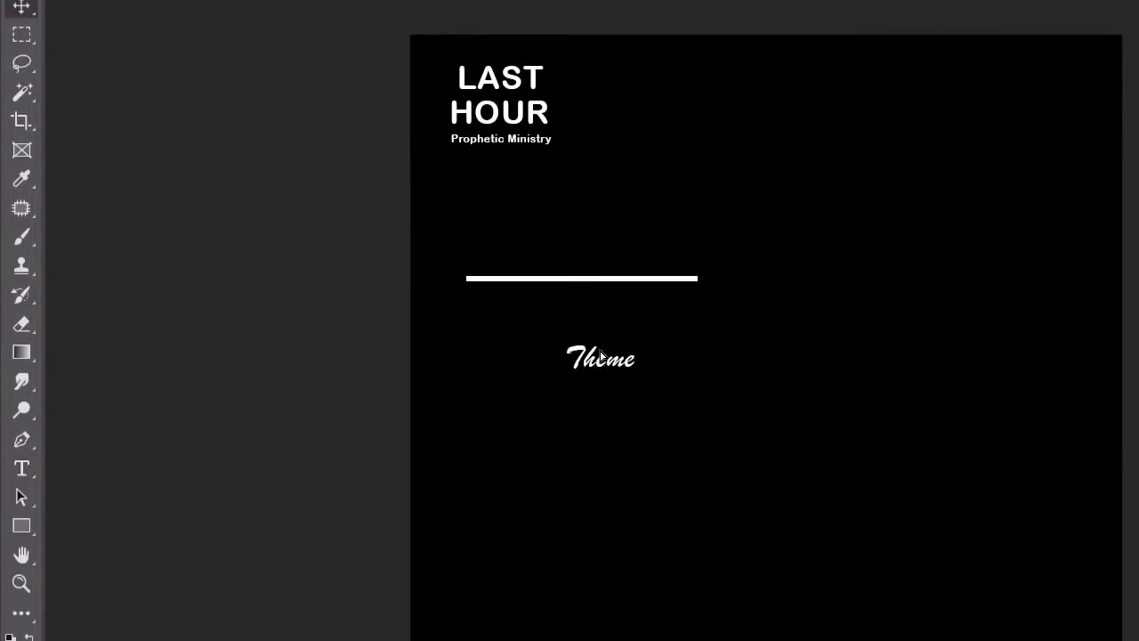
Move the Theme text onto the white bar and nudge it slightly left of the bar's middle.
drag(600, 356, 580, 285)
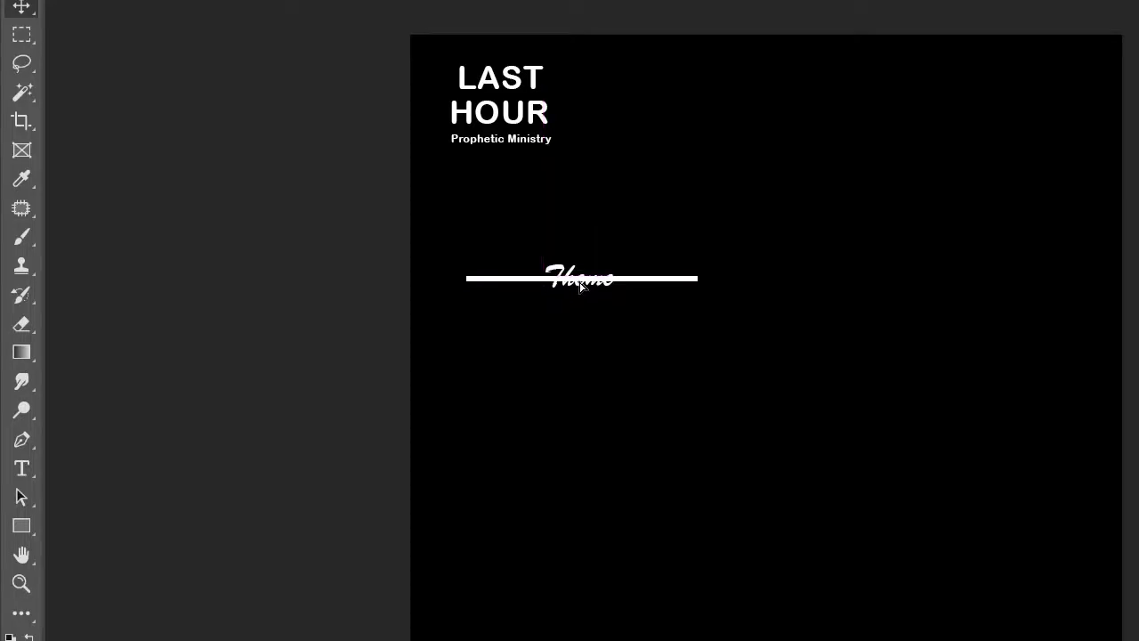
key(Left)
key(Left)
key(Left)
key(Up)
key(Left)
key(Left)
key(Left)
key(Left)
key(Left)
key(Left)
key(Left)
key(Left)
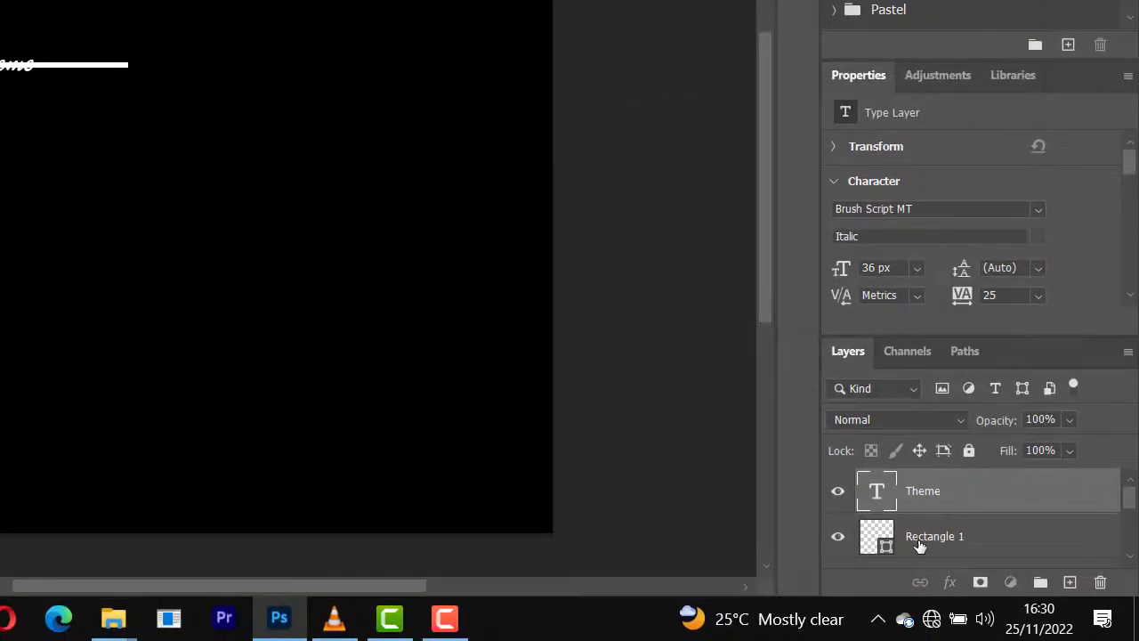
Mask out the part of the white bar that runs behind the Theme text.
click(919, 538)
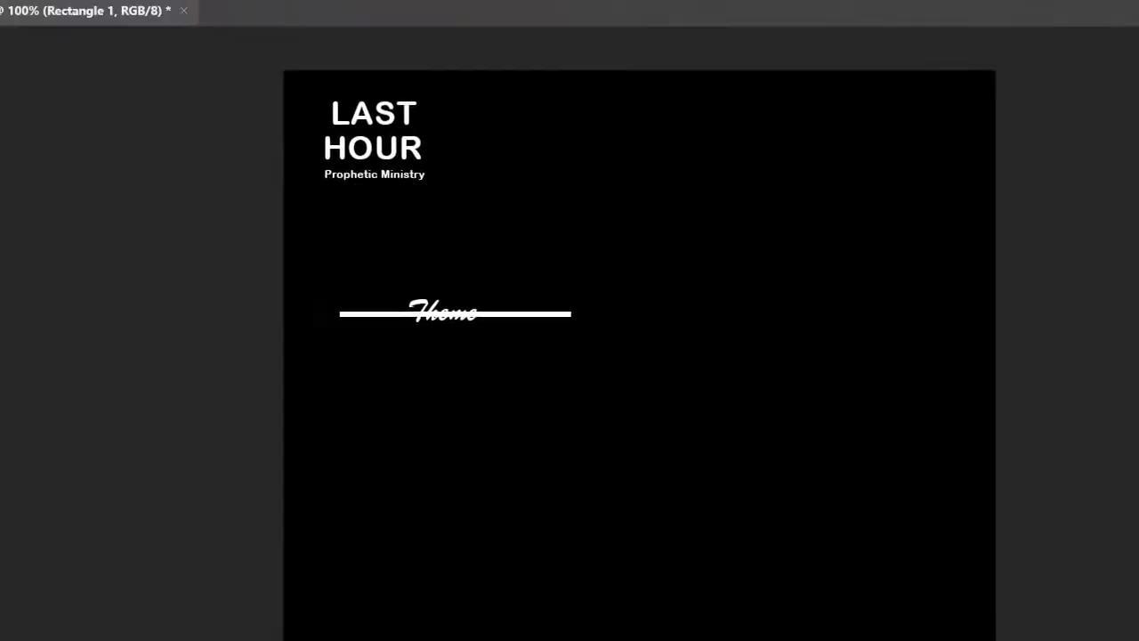
click(21, 140)
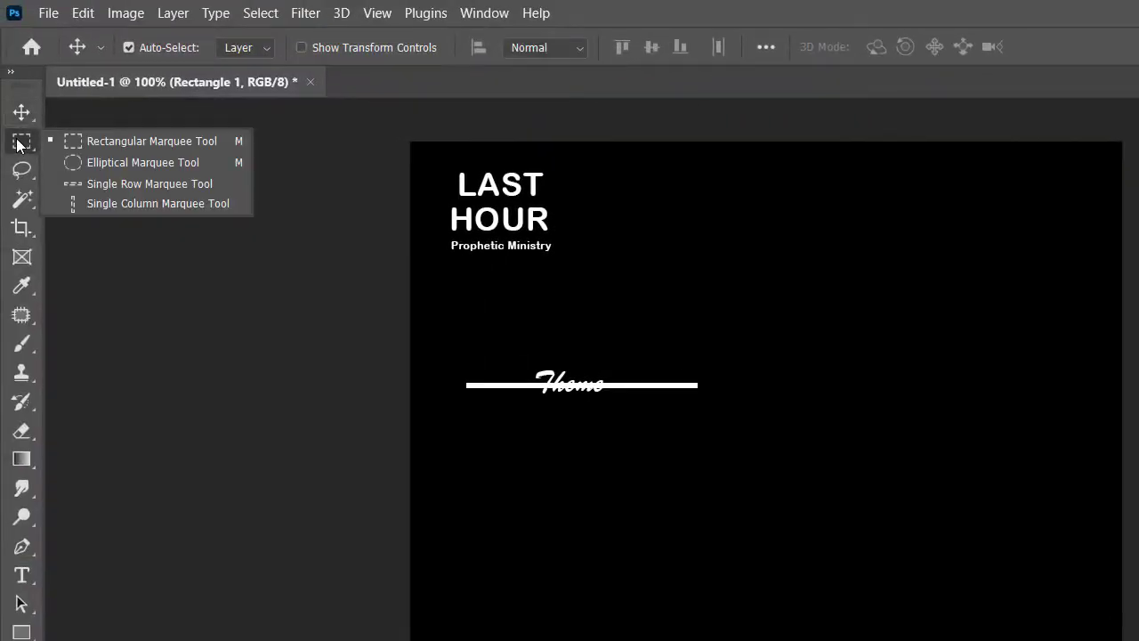
click(91, 143)
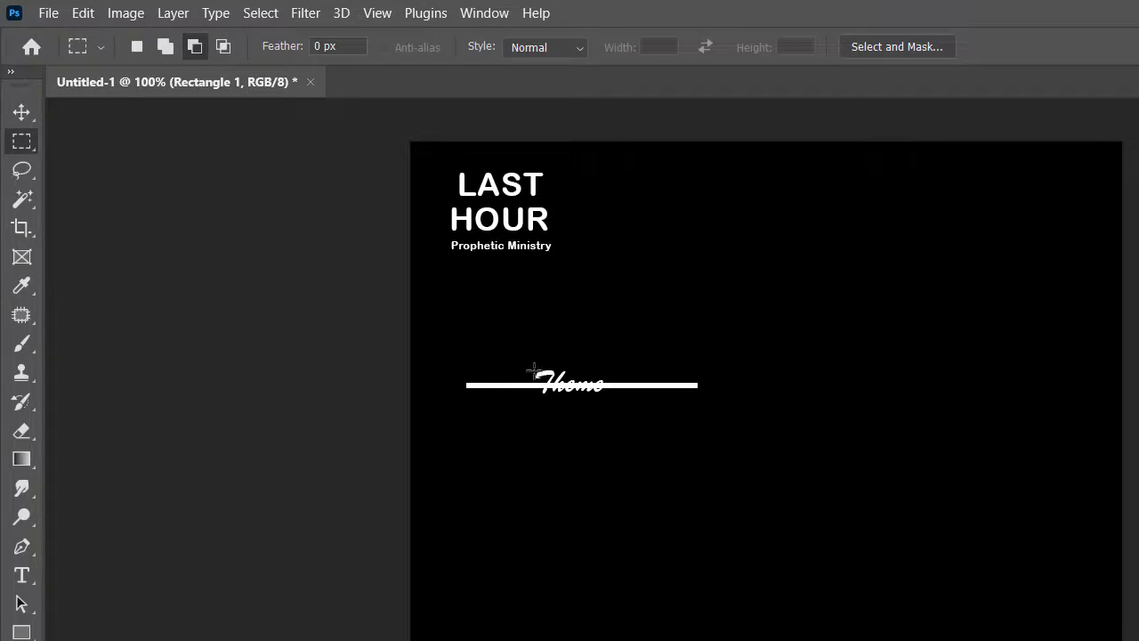
drag(534, 368, 610, 397)
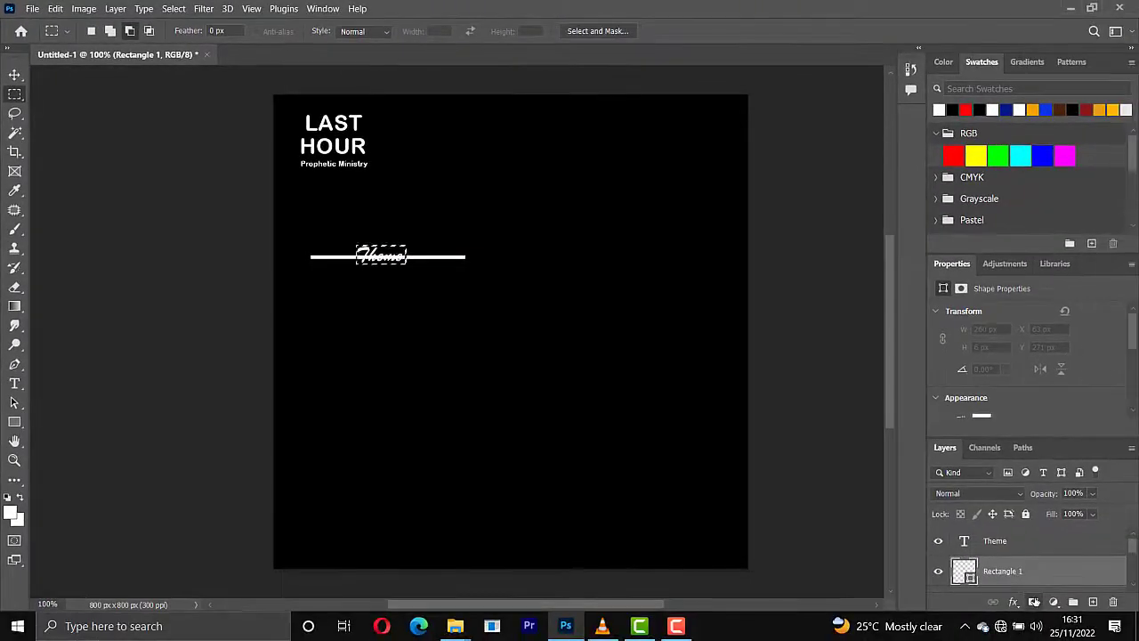
click(1034, 602)
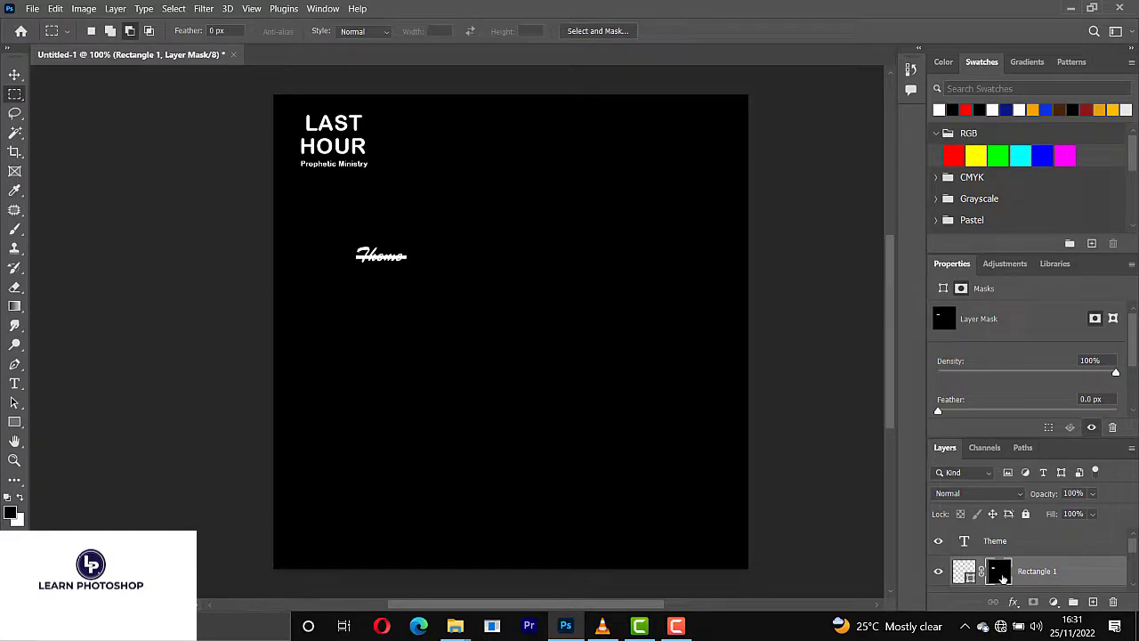
key(ctrl+i)
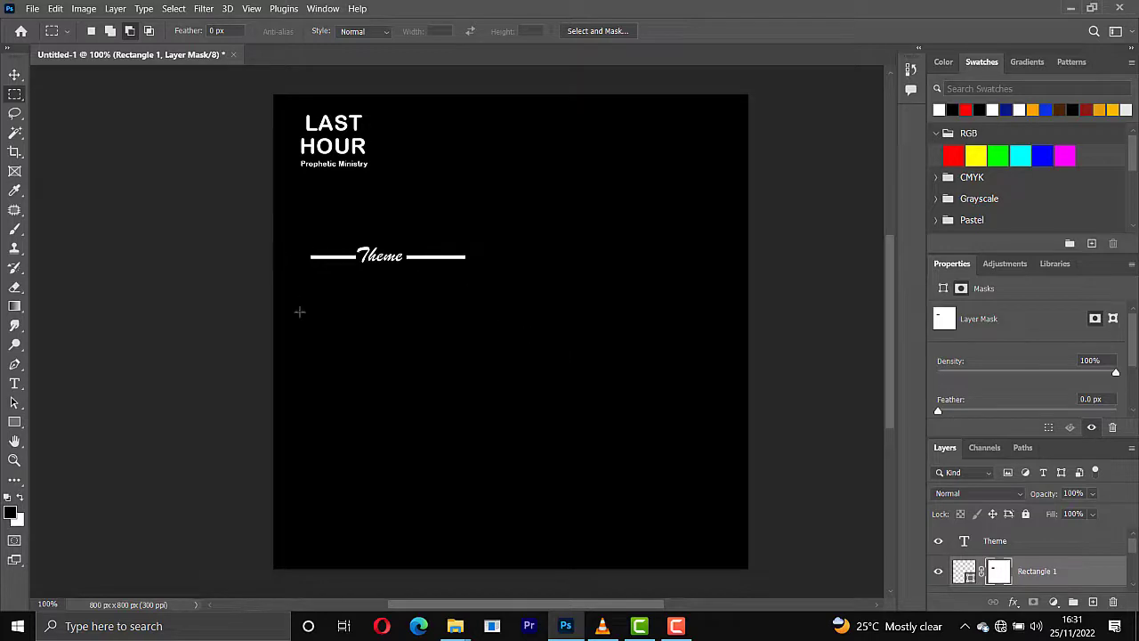
Add the text "Fellowship with" just below the Theme heading and its bar.
key(t)
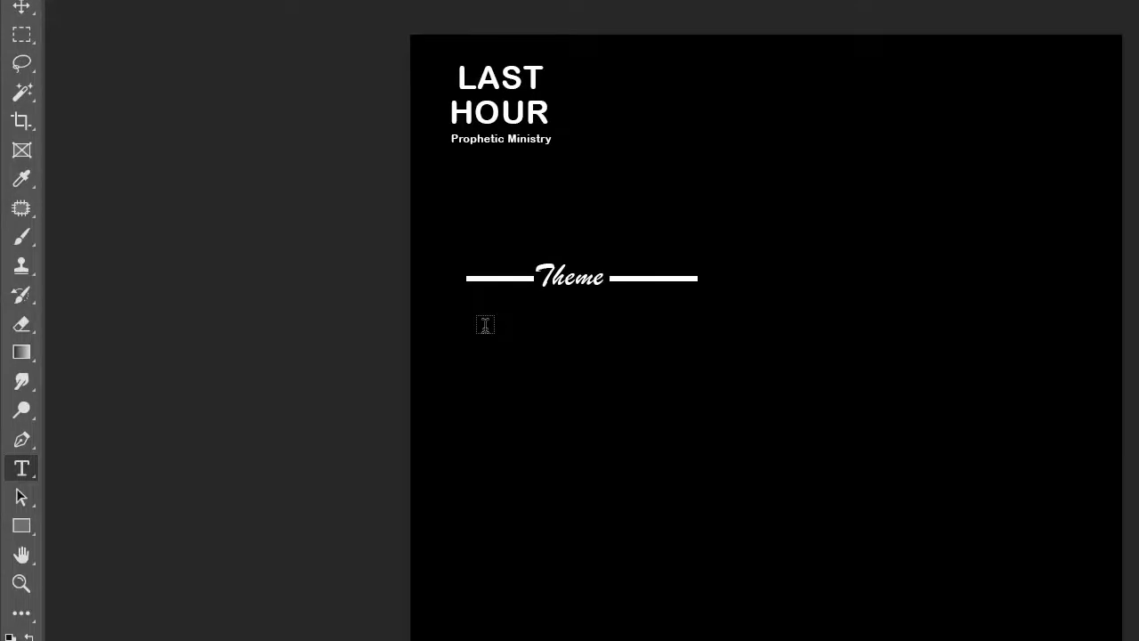
click(484, 325)
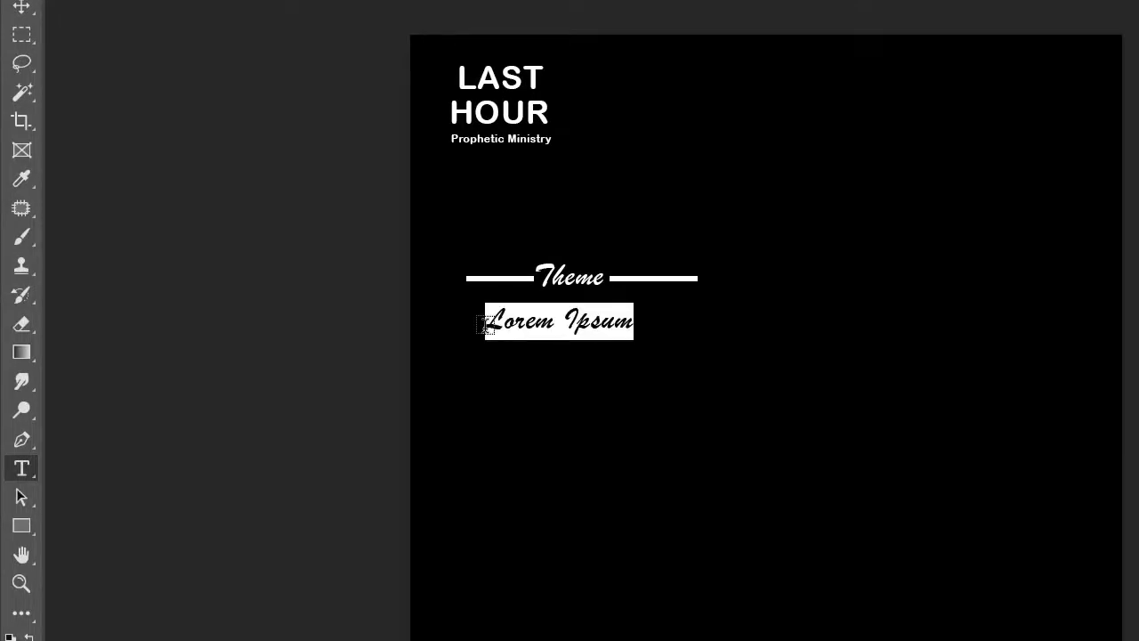
text(Fello)
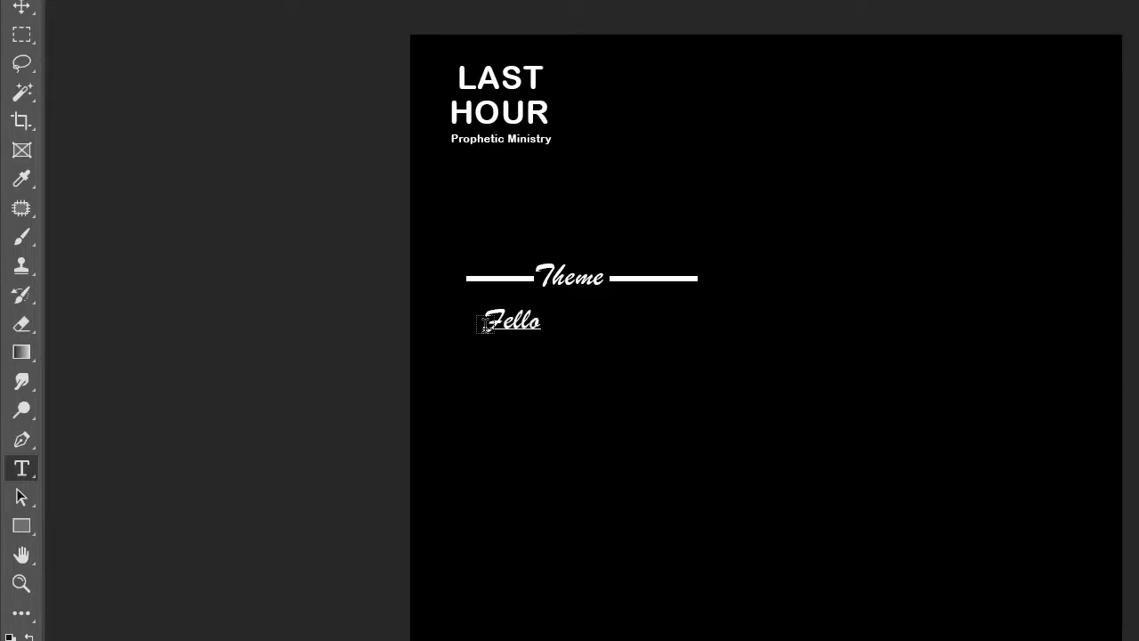
text(wshi)
text(p with)
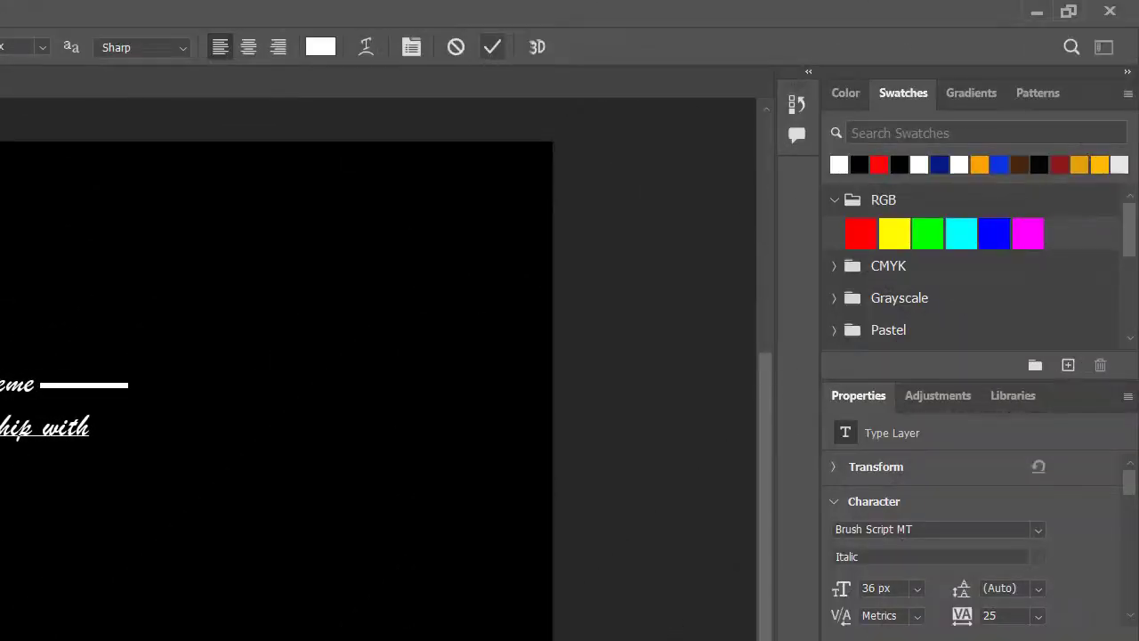
click(492, 48)
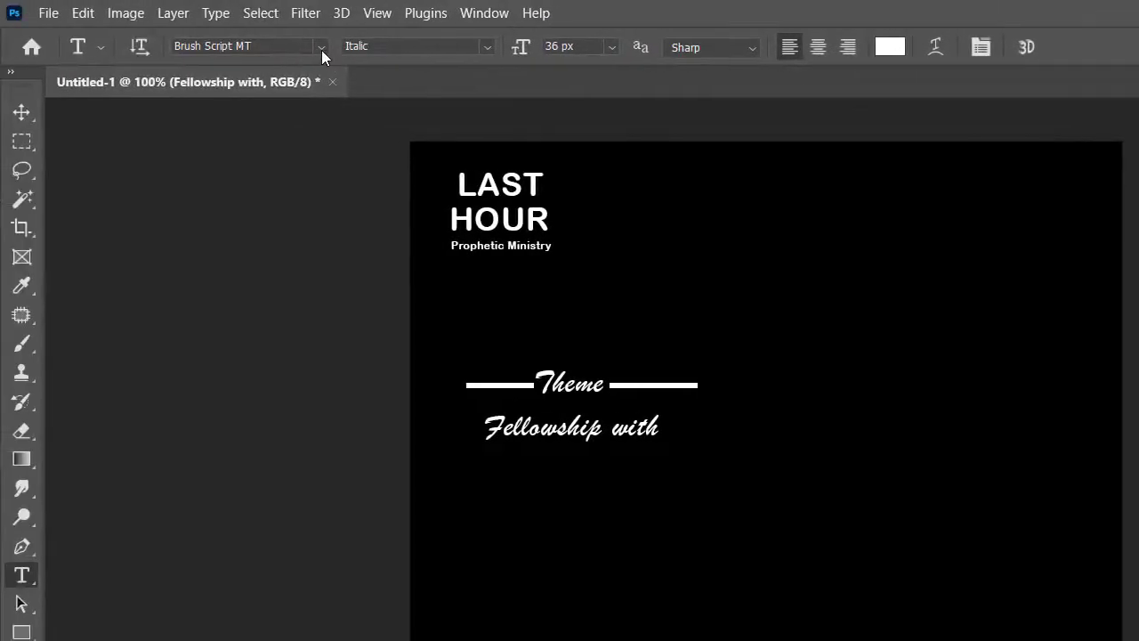
Set the "Fellowship with" text to the Tahoma font in Bold.
click(322, 50)
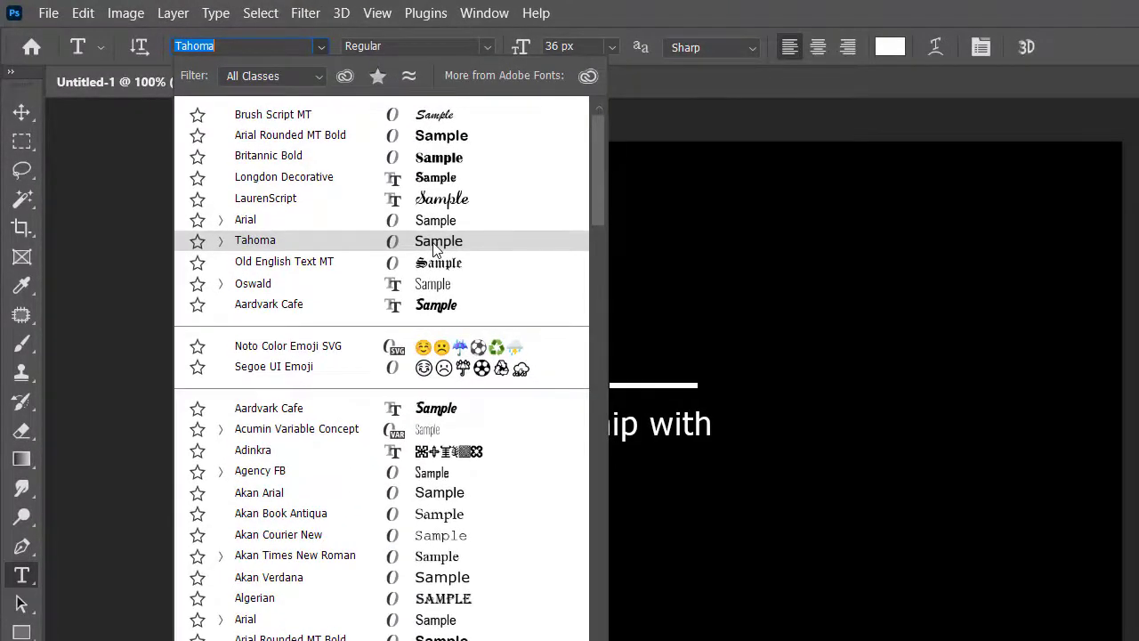
click(434, 249)
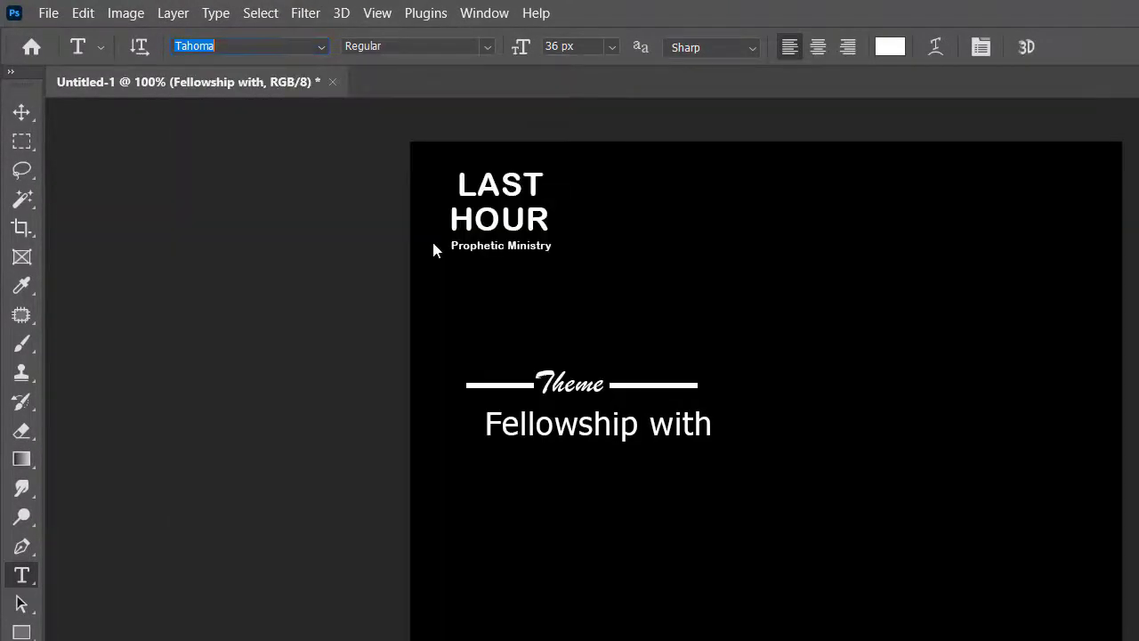
click(489, 48)
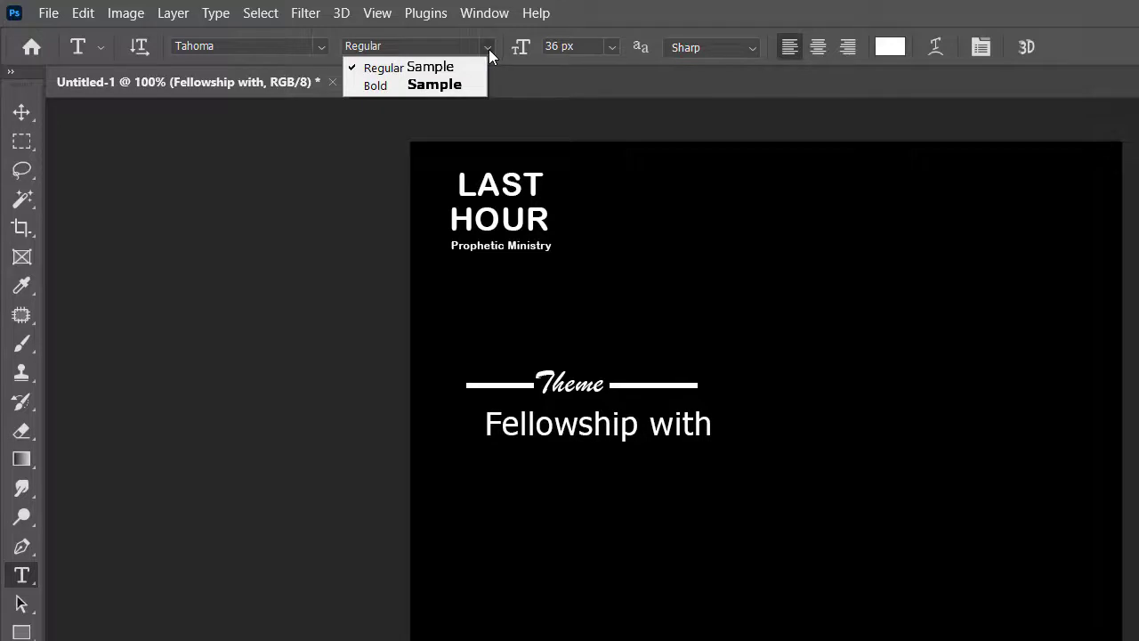
click(445, 86)
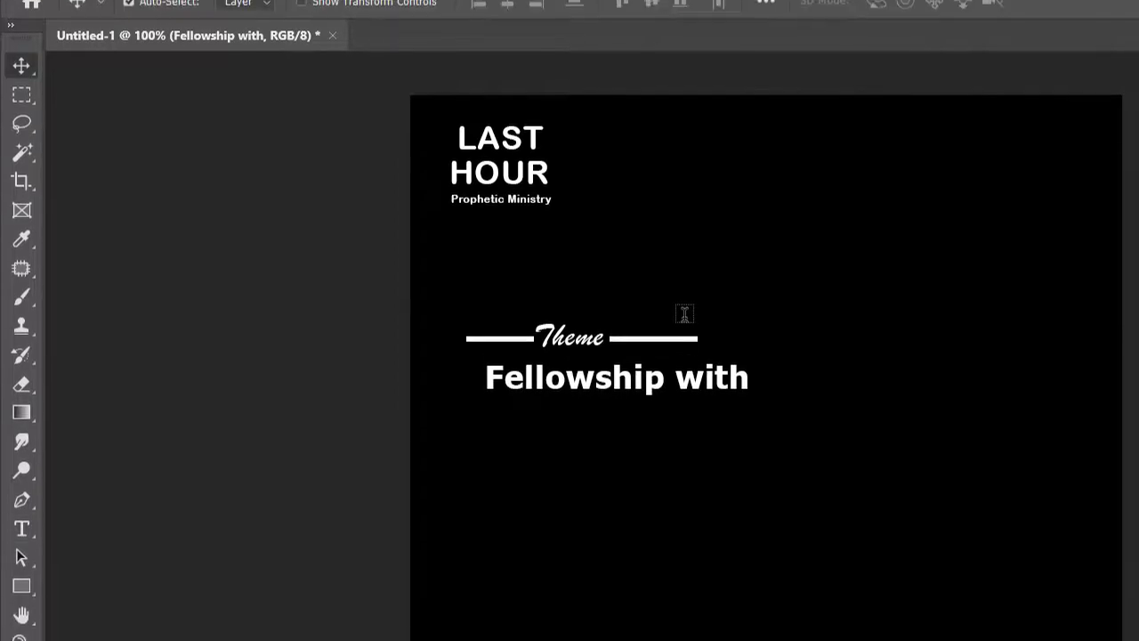
Move "Fellowship with" up close beneath the Theme bar and scale it down to match the bar's width and edges.
drag(689, 427, 638, 431)
key(shift+Left)
key(shift+Left)
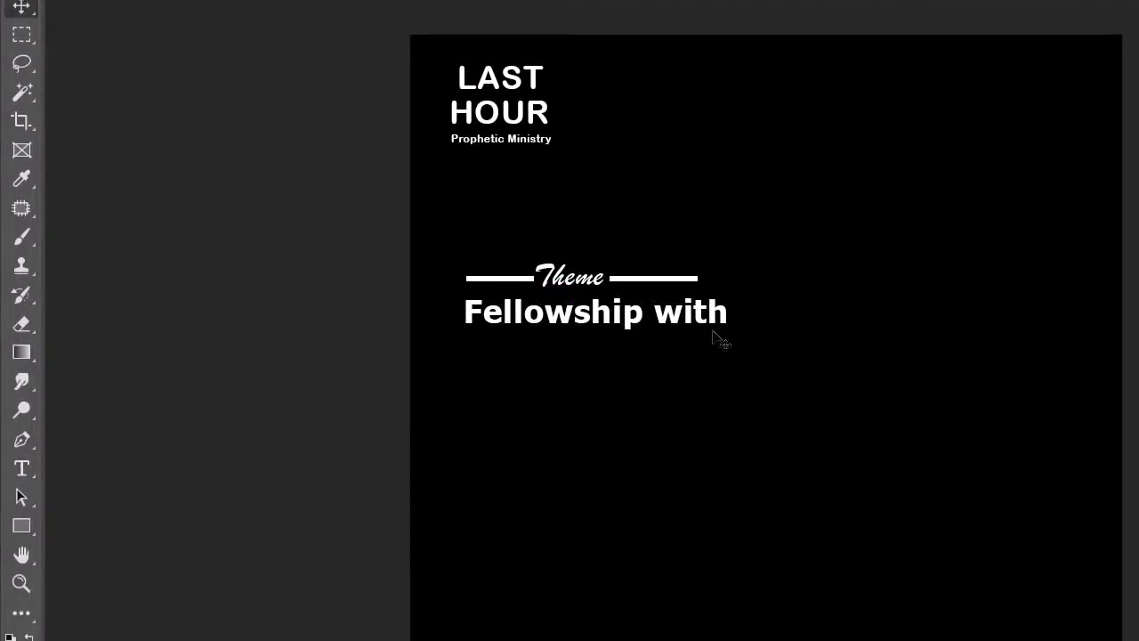
key(ctrl+t)
drag(728, 314, 706, 318)
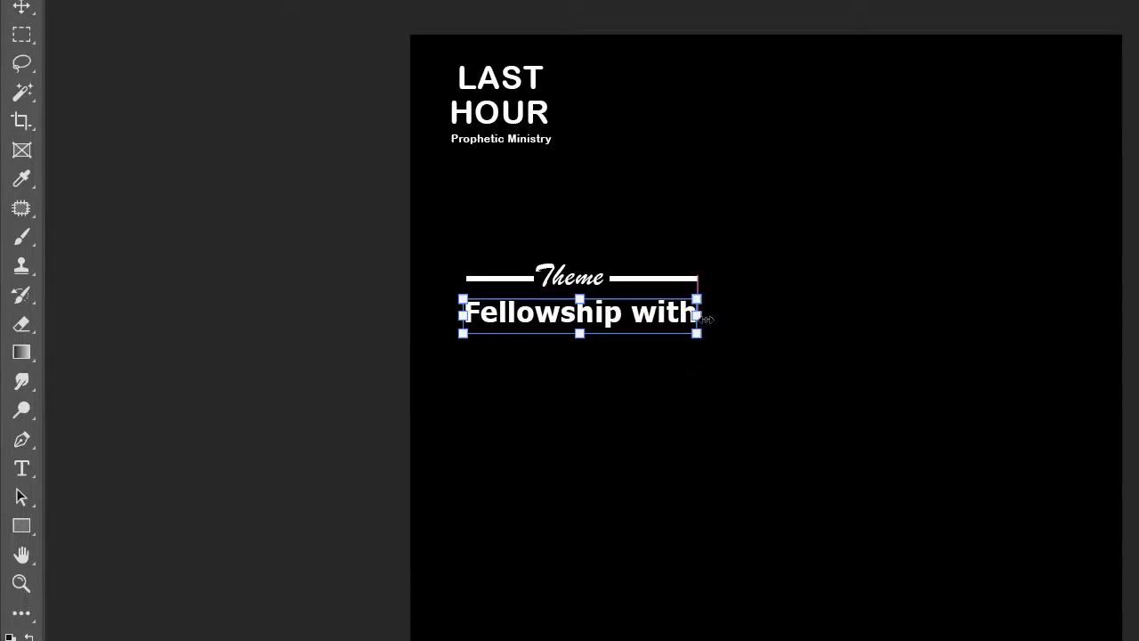
key(Return)
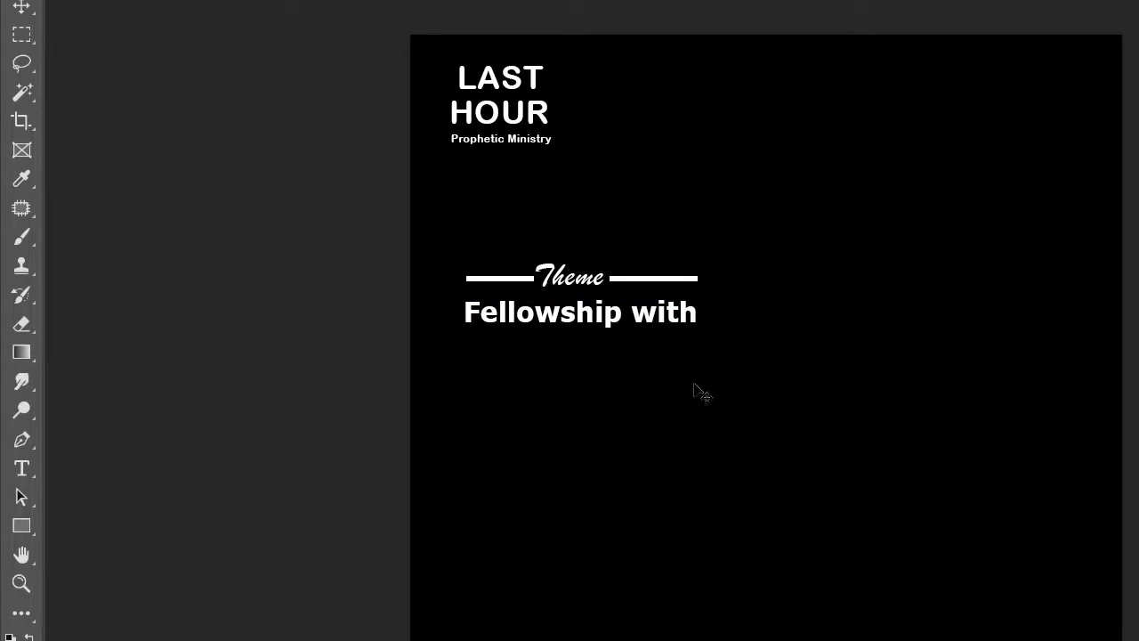
key(Right)
key(Right)
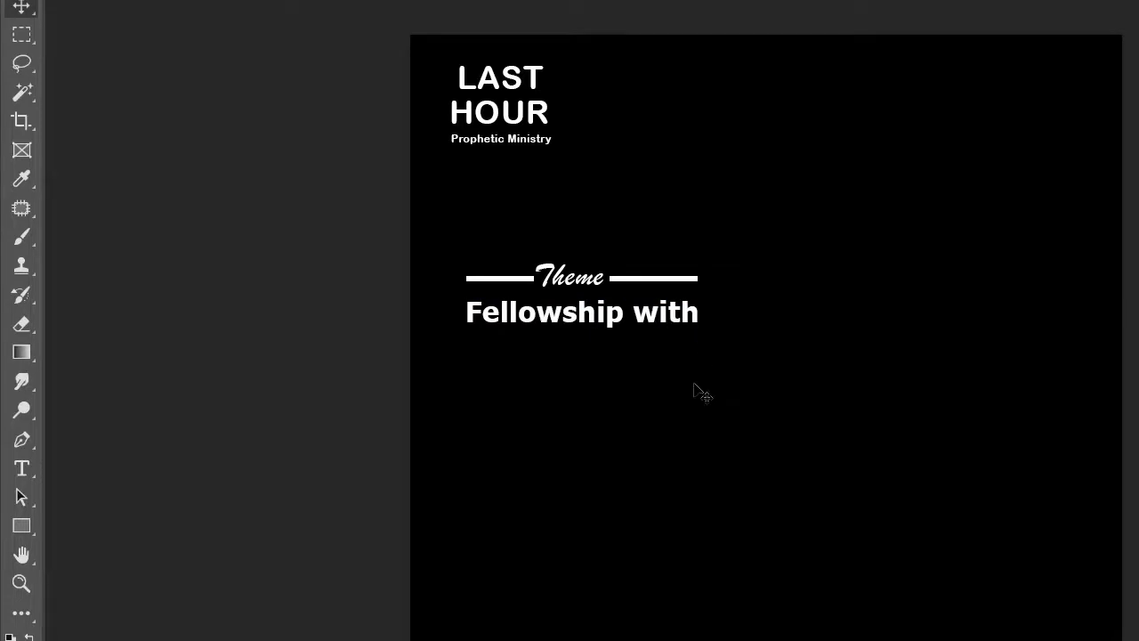
Duplicate the "Fellowship with" text, move the copy down one line and change its wording to "the Holy".
key(ctrl+j)
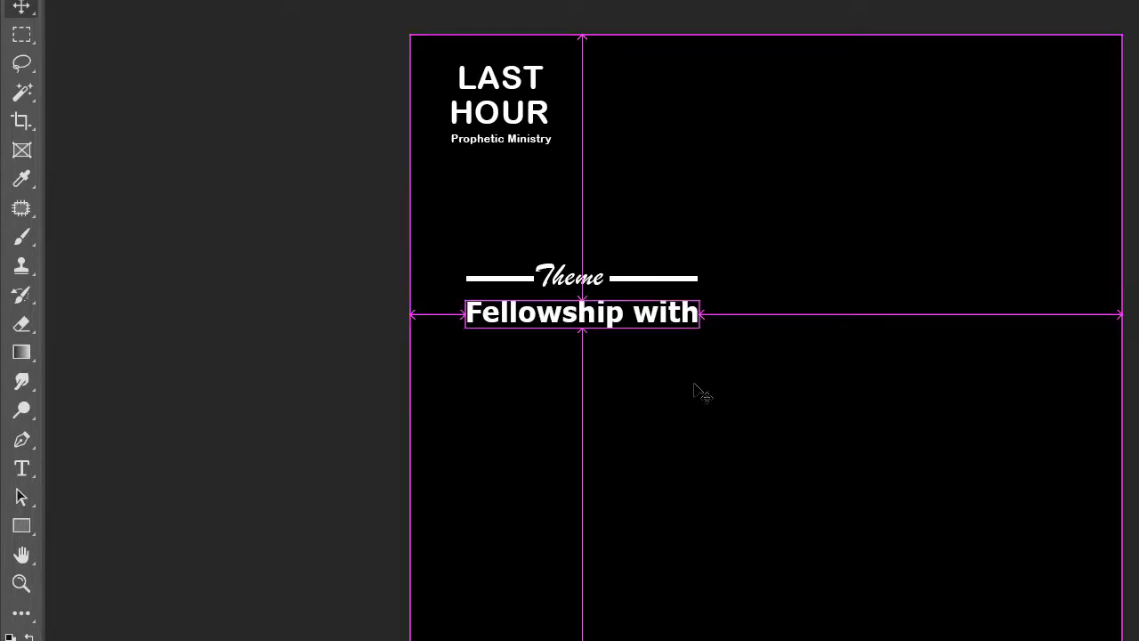
key(shift+Down)
key(shift+Down)
key(shift+Down)
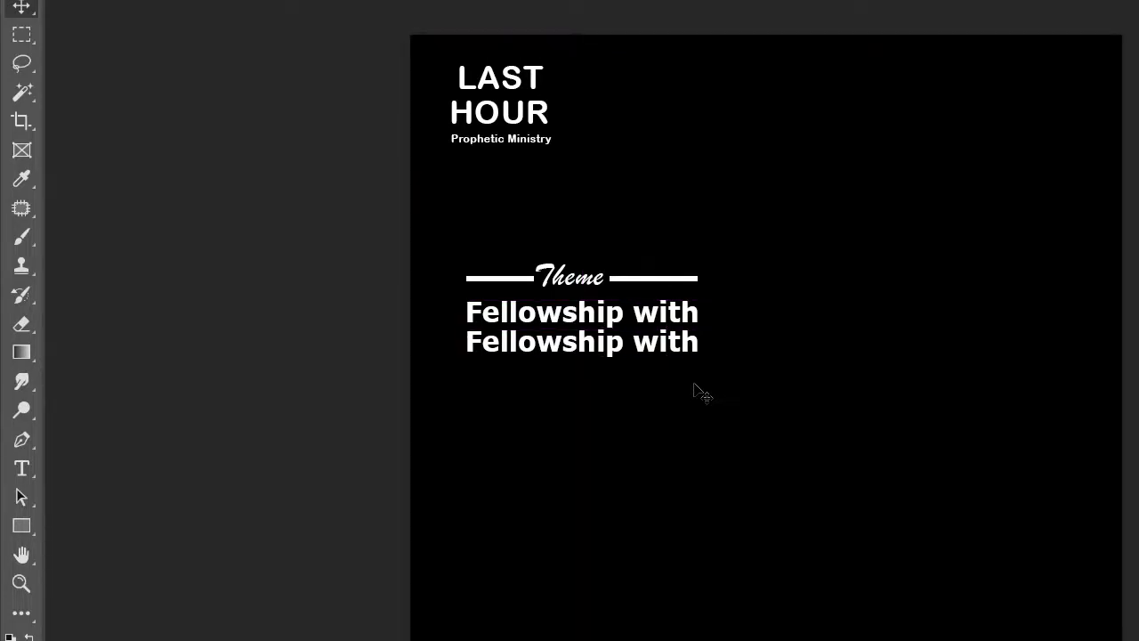
key(shift+Down)
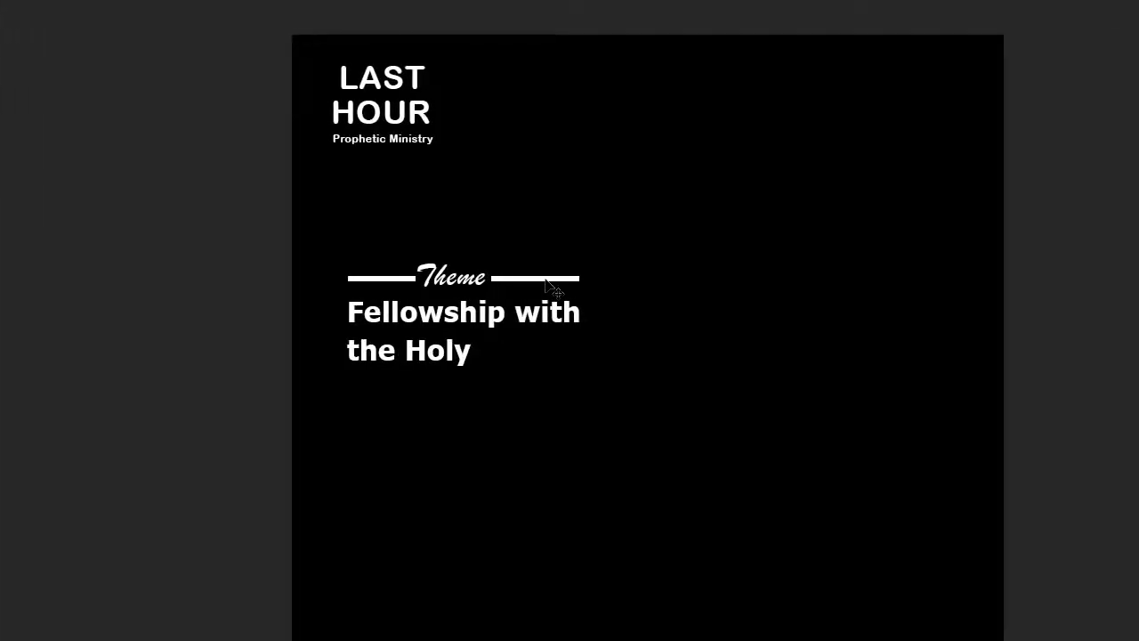
Duplicate the white Theme bar and move the copy straight down to mid-height of "the Holy" line.
click(545, 280)
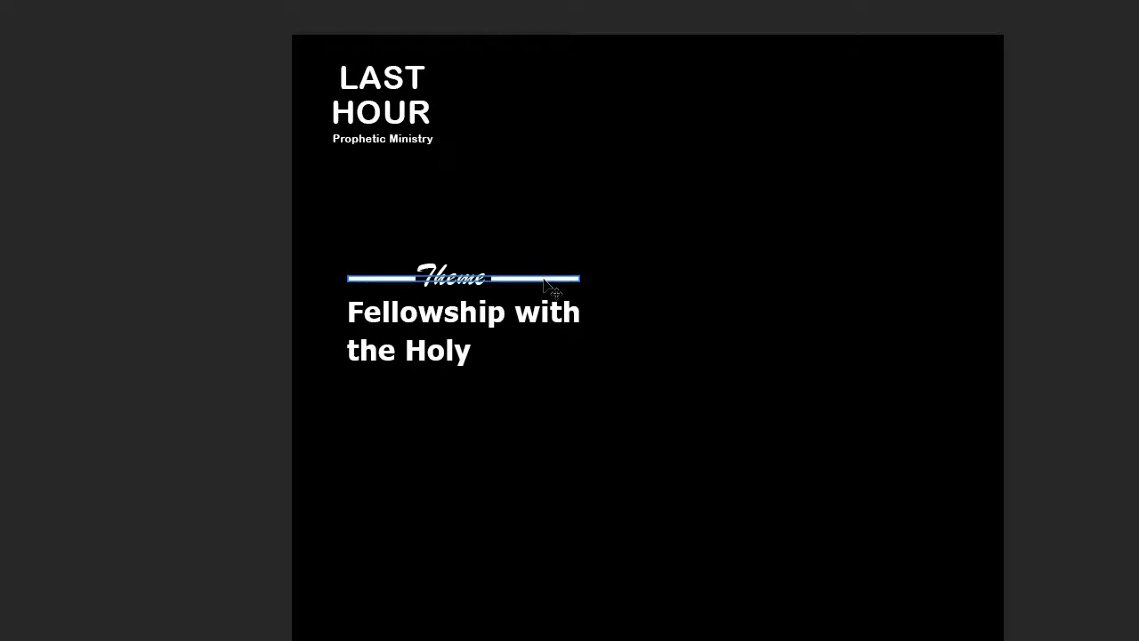
key(ctrl+j)
key(shift+Down)
key(shift+Down)
key(shift+Down)
key(shift+Down)
key(shift+Down)
key(shift+Down)
key(shift+Down)
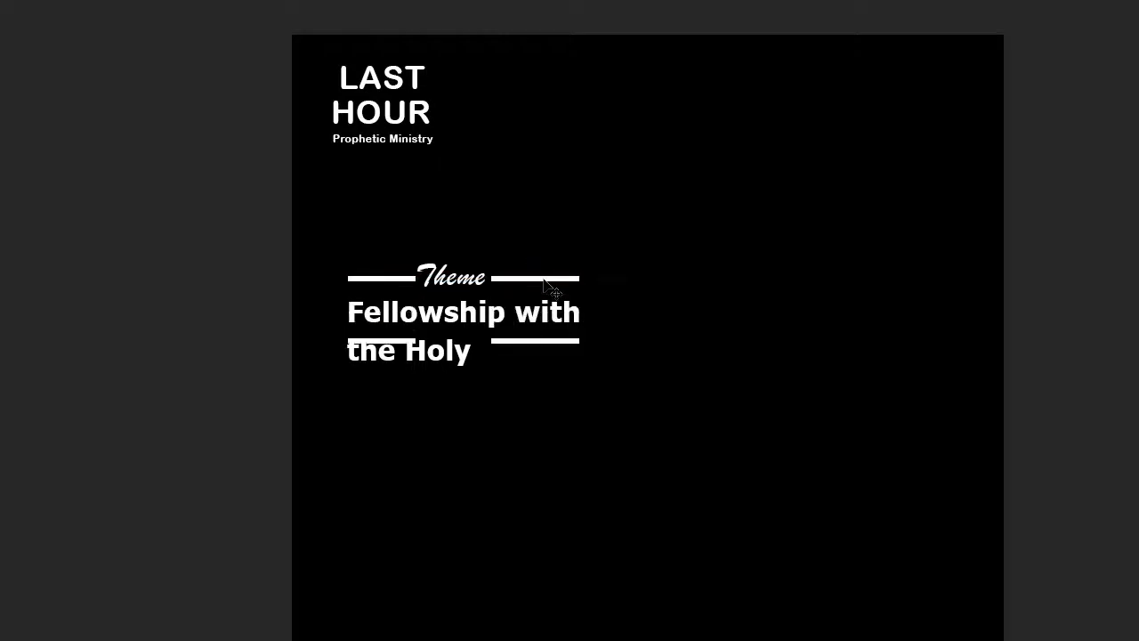
key(shift+Down)
key(shift+Down)
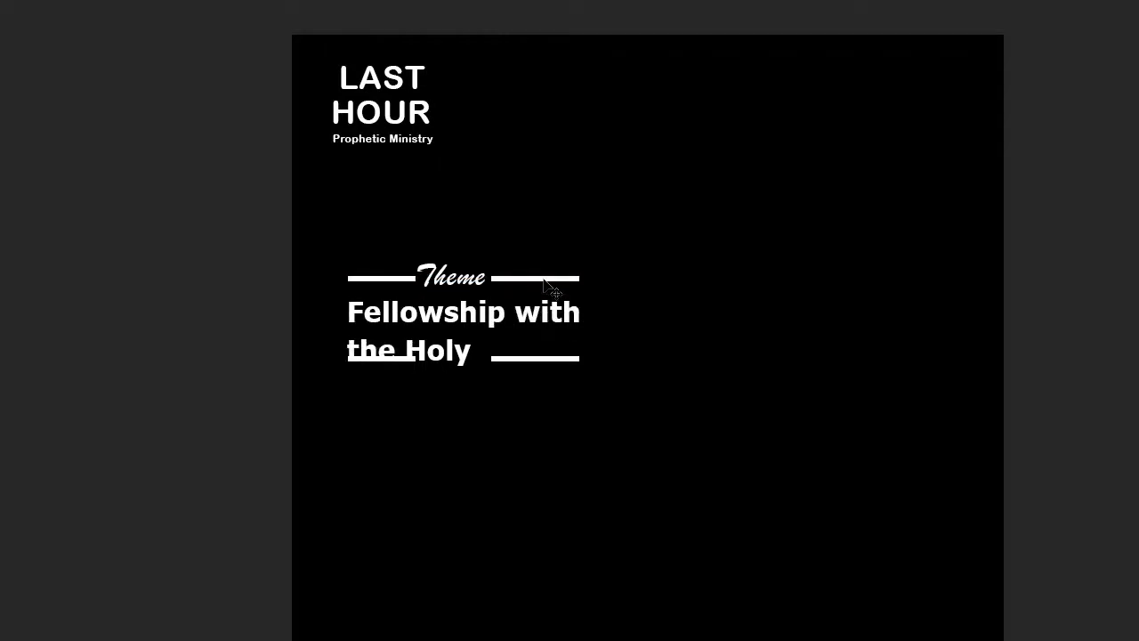
key(shift+Up)
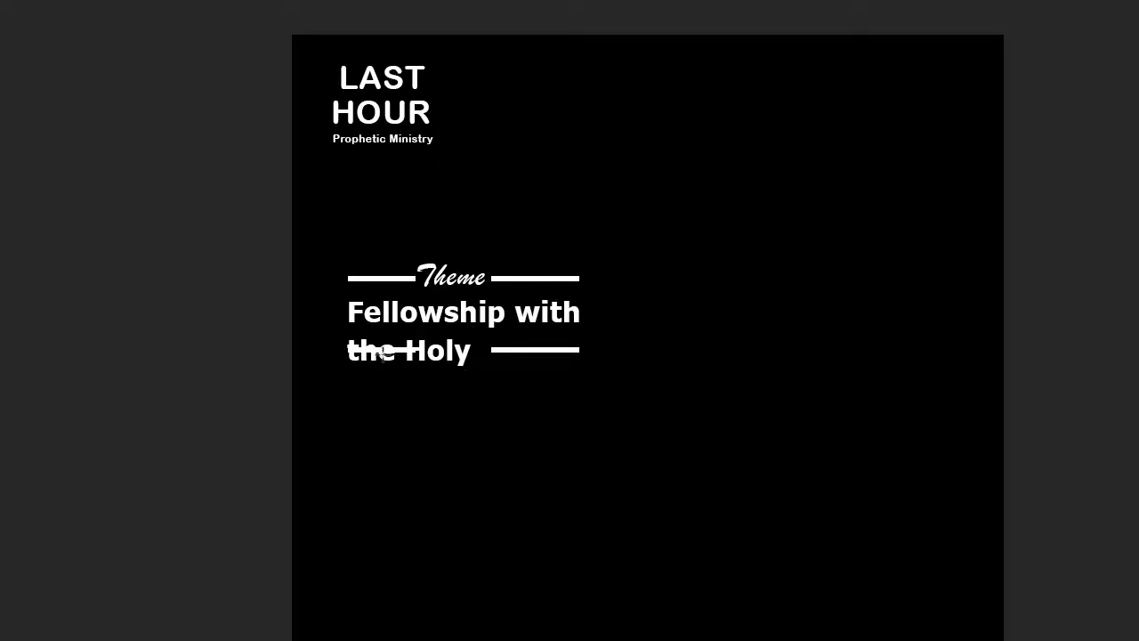
Mask out the copied bar where it crosses "the Holy" and recolour the remaining piece orange.
drag(328, 334, 488, 376)
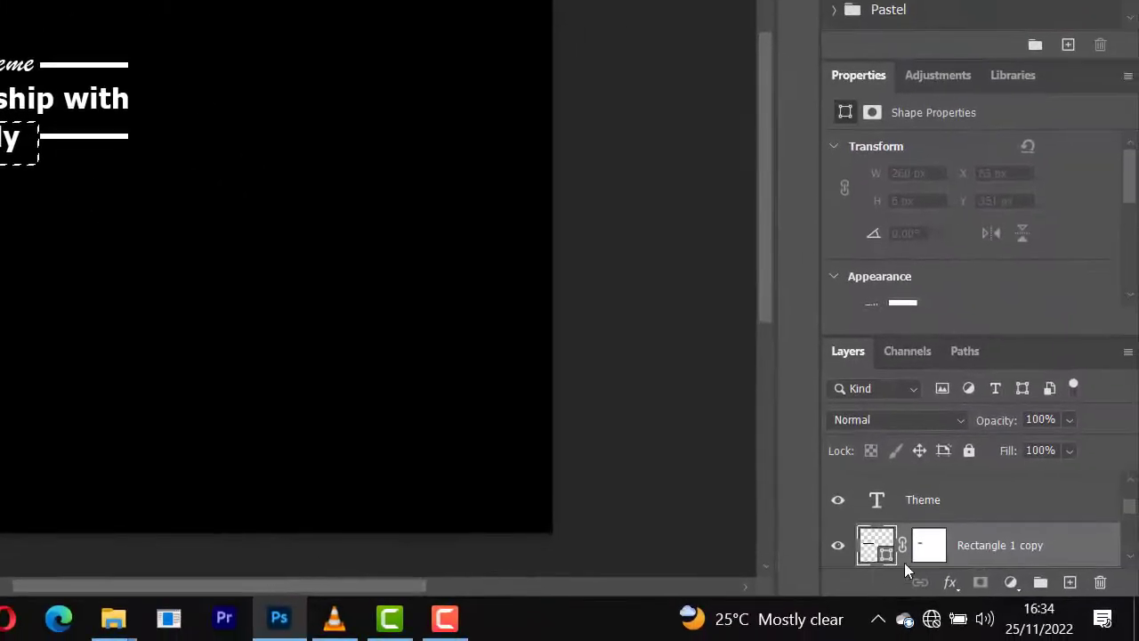
click(932, 545)
key(v)
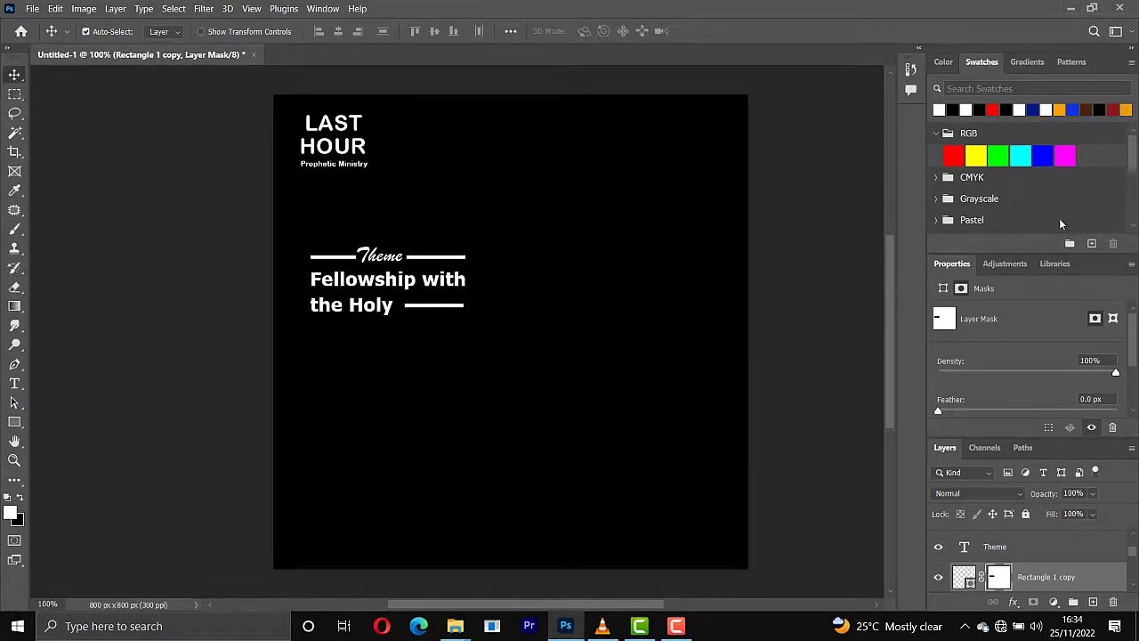
click(1059, 110)
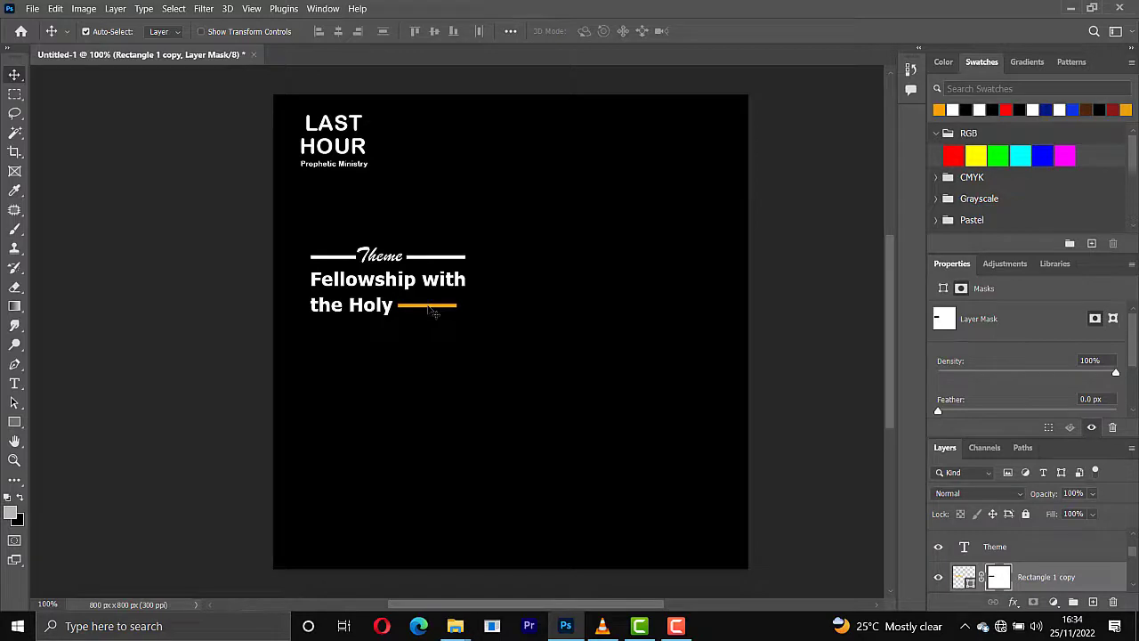
Duplicate the orange bar and nudge the copy down to sit just below the first with a thin gap.
key(ctrl+j)
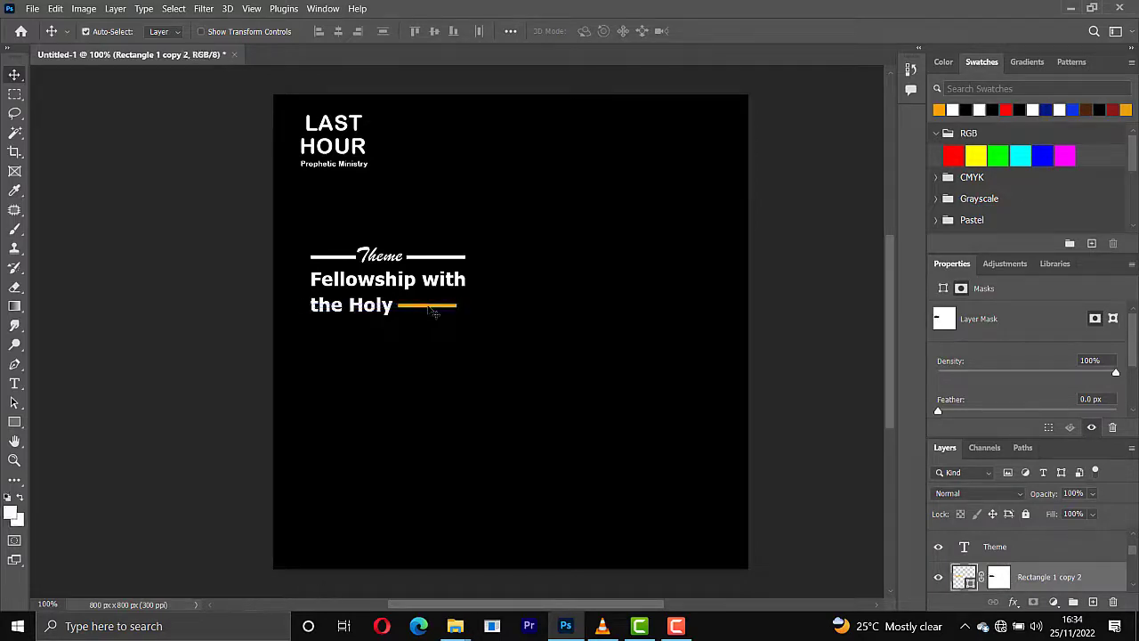
key(Down)
key(Down)
key(Down)
key(Down)
key(Down)
key(Down)
key(Down)
key(Down)
key(Up)
key(Up)
key(Up)
key(Down)
Merge the two orange bars into one shape and nudge it up to line up with "the Holy".
scroll(1041, 577, down, 1)
key(ctrl)
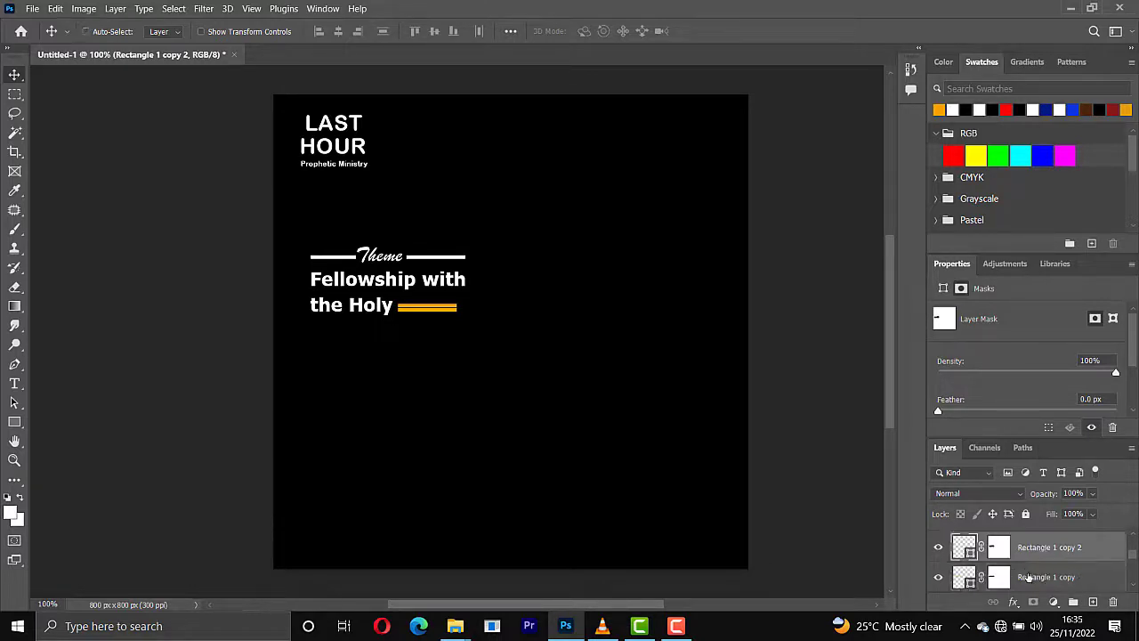
ctrl+click(1028, 576)
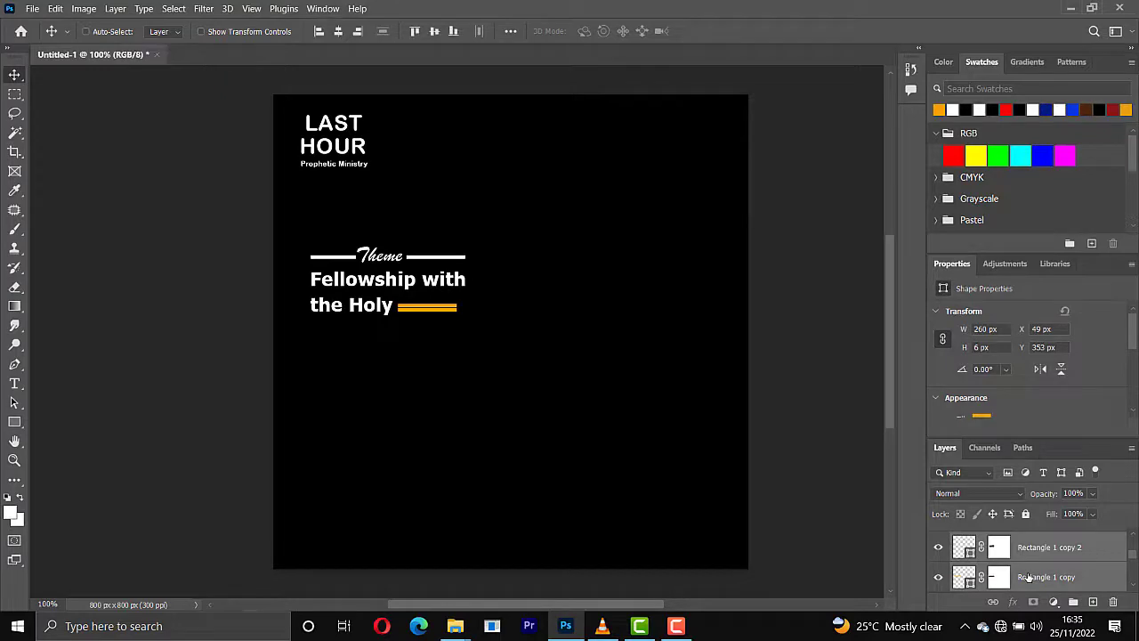
key(ctrl+e)
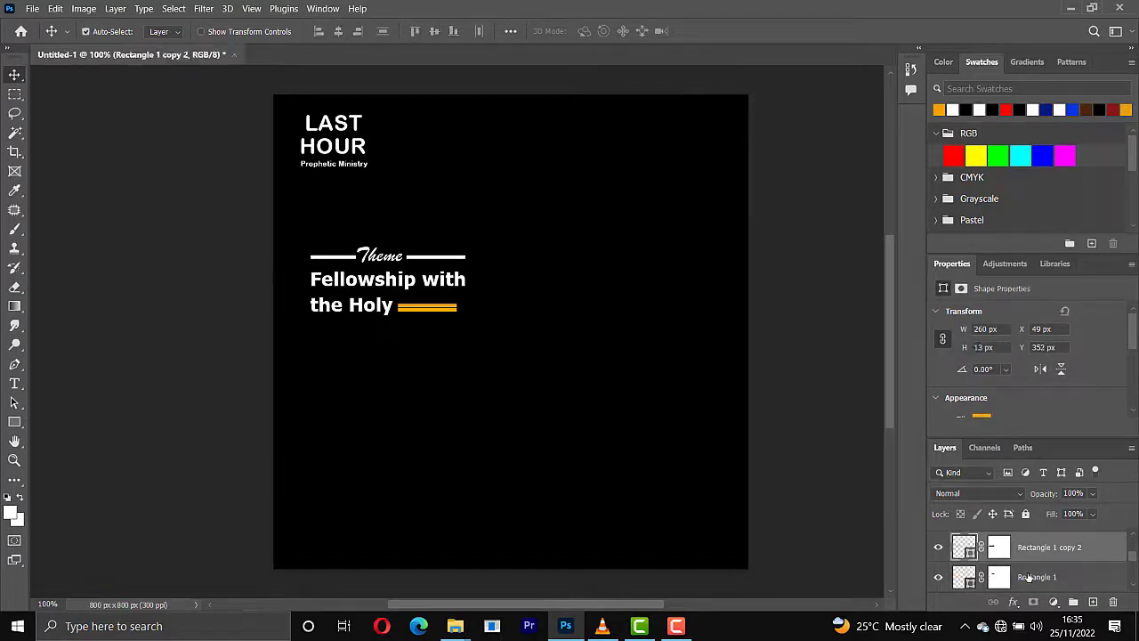
key(Up)
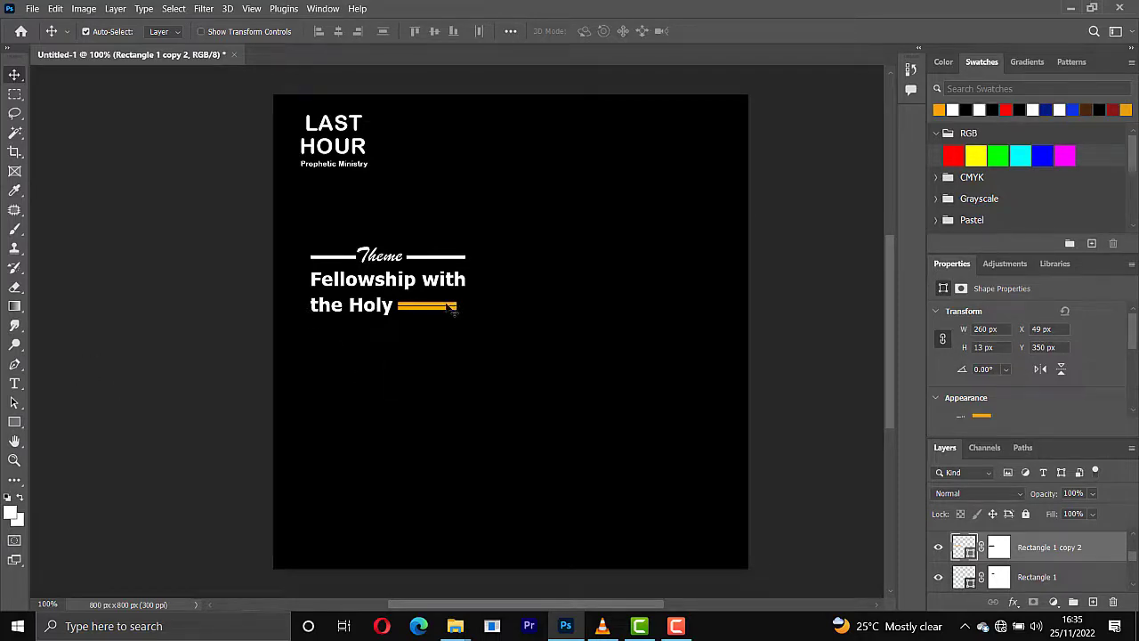
Duplicate the merged orange double bar beside "the Holy" and shift the copy 40 px to the right.
key(ctrl+j)
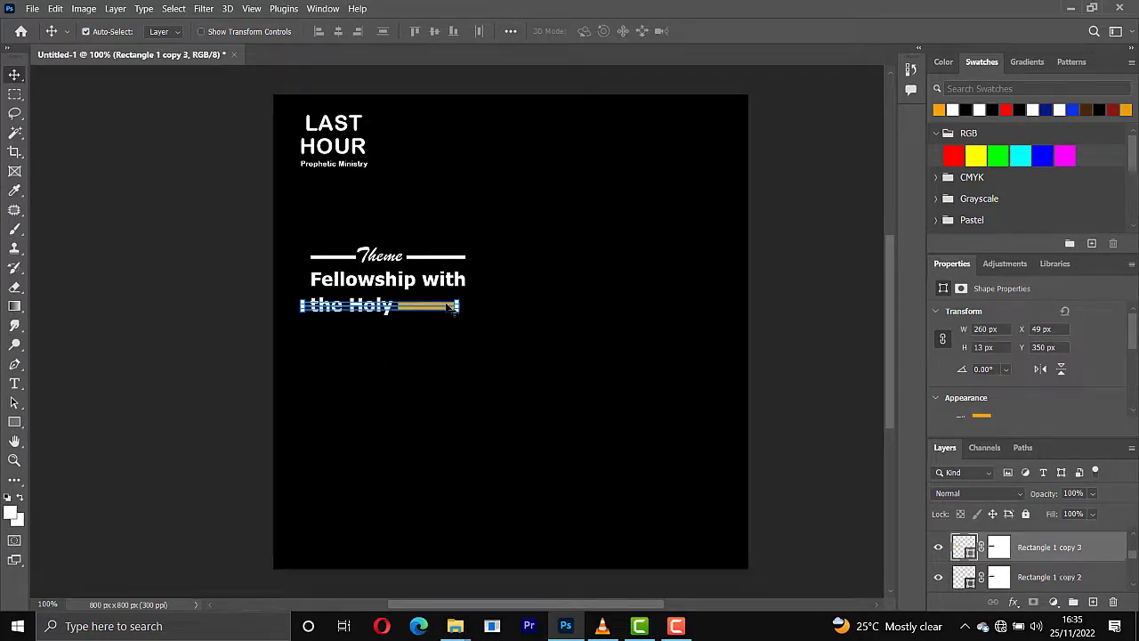
key(shift+Right)
key(shift+Right)
key(shift+Right)
key(shift+Right)
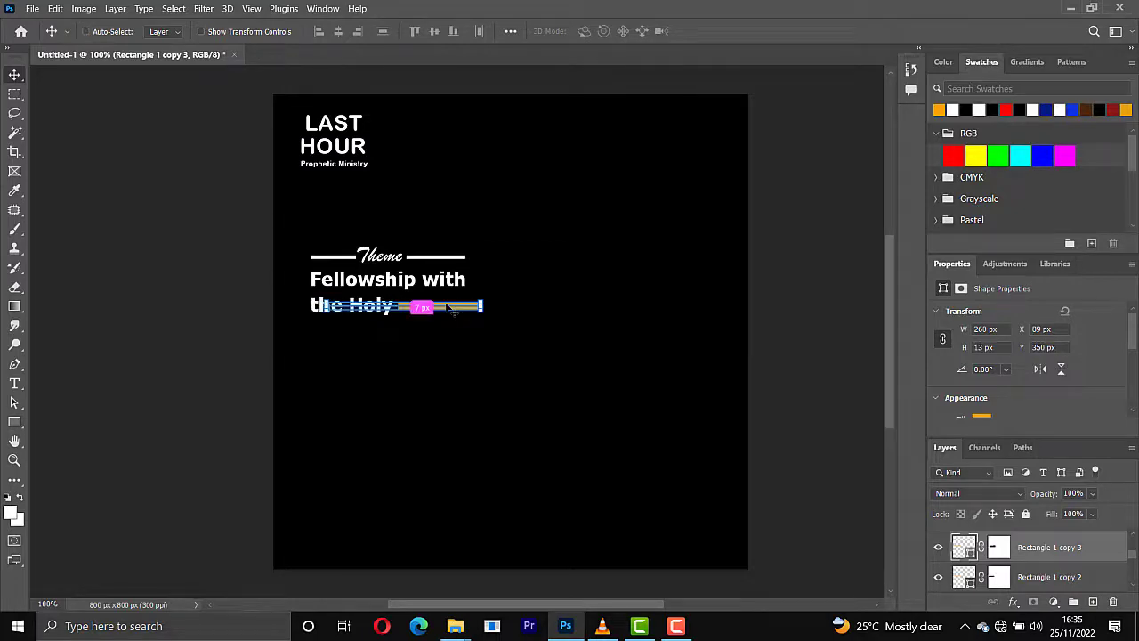
Shrink the copied double bar to a short piece that ends the "the Holy" line, leaving a thin gap after the long bars.
key(ctrl+t)
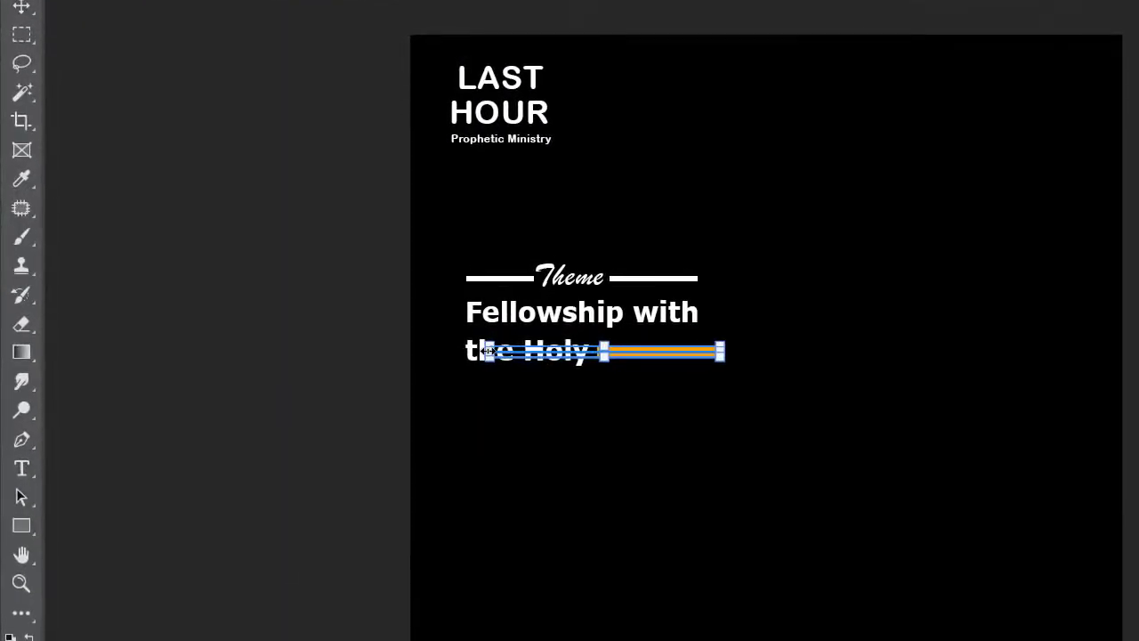
drag(326, 305, 423, 314)
drag(634, 364, 665, 368)
drag(489, 350, 698, 355)
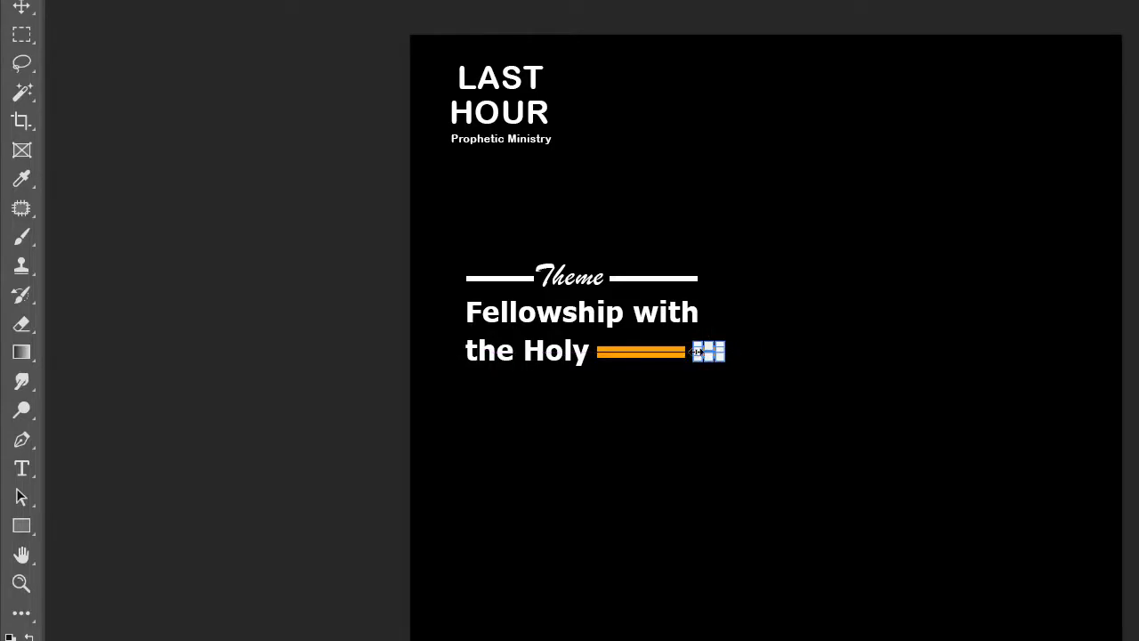
drag(539, 353, 524, 355)
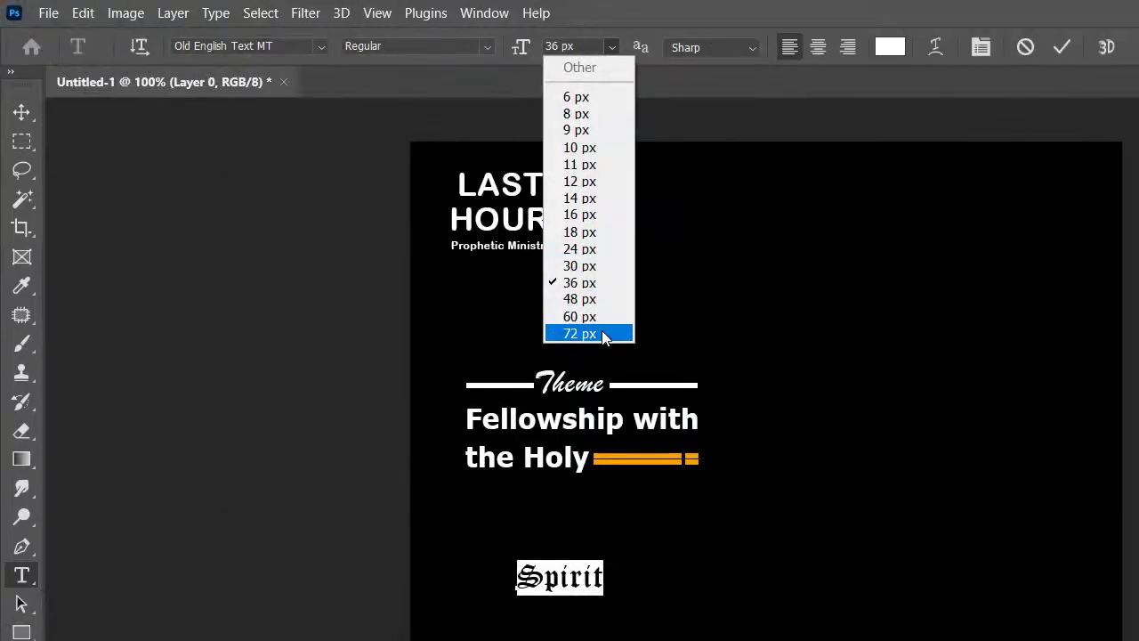
Set the Old English Text MT word "Spirit" to 72 px in orange and place it directly beneath "the Holy", spanning the theme block's width.
click(580, 333)
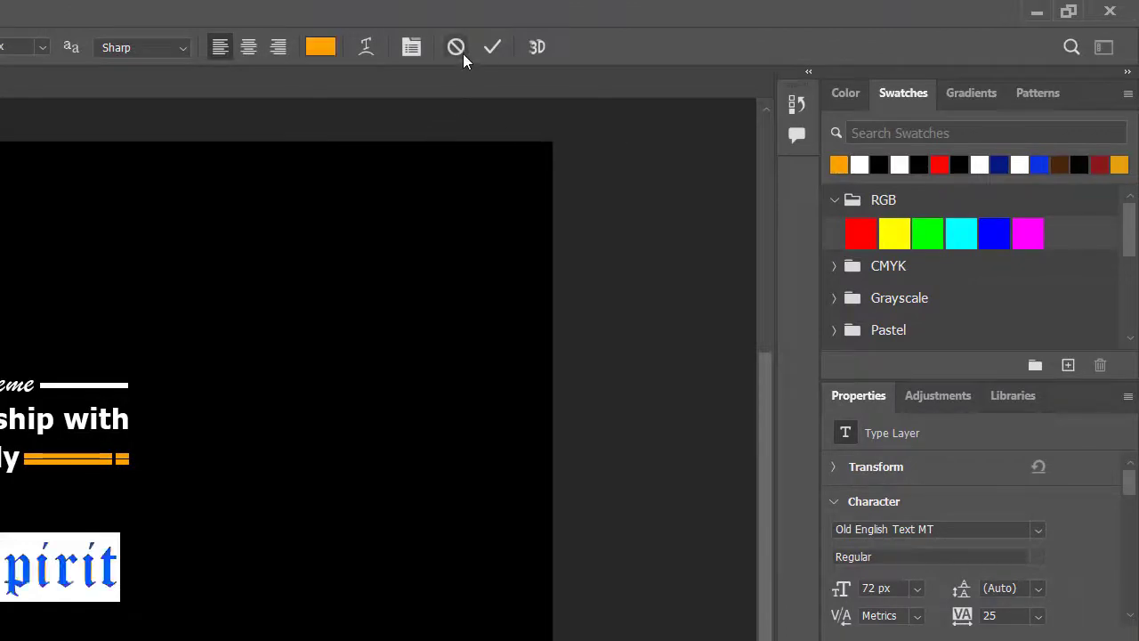
click(490, 48)
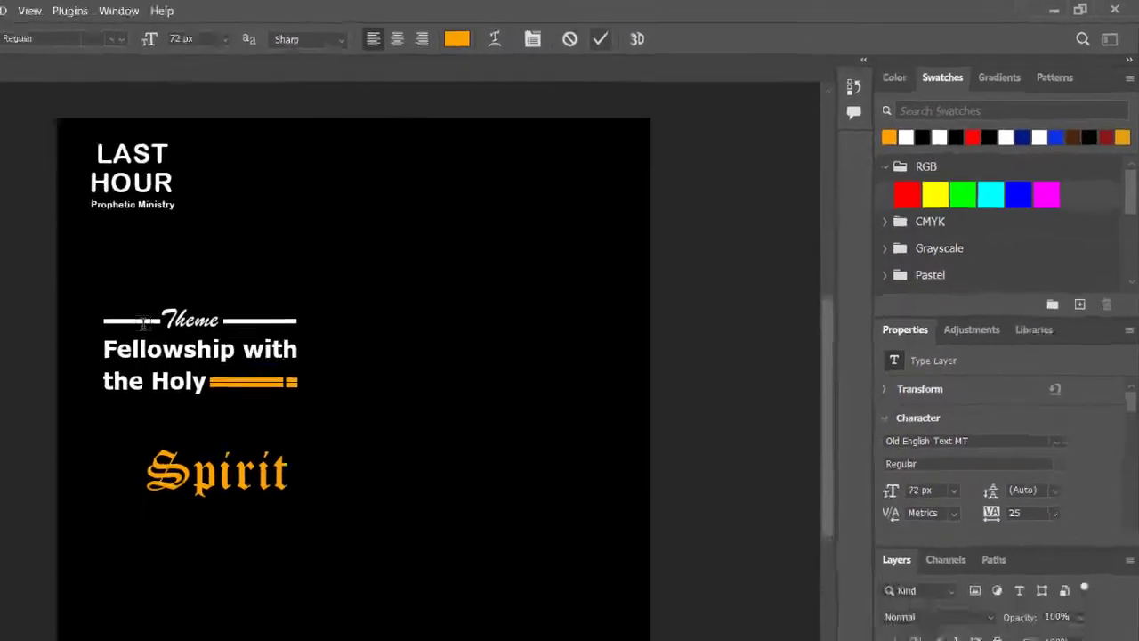
key(v)
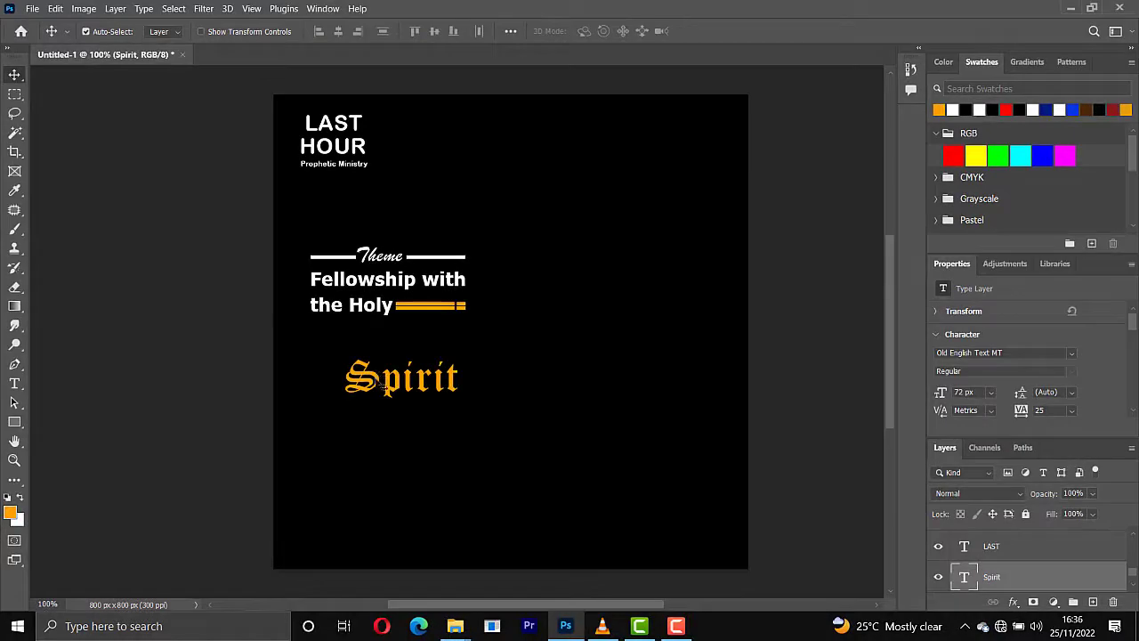
drag(380, 385, 354, 351)
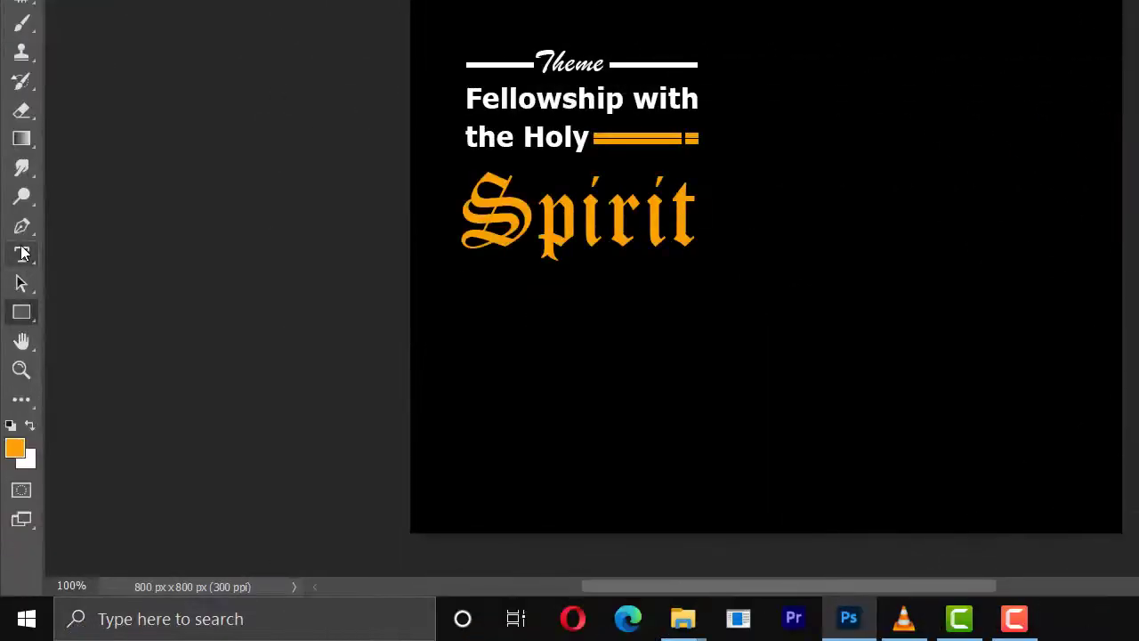
Add the two-line text "Every Sunday / 6pm @ CRT" below "Spirit" in white, centred Arial Rounded MT Bold.
click(22, 253)
click(475, 332)
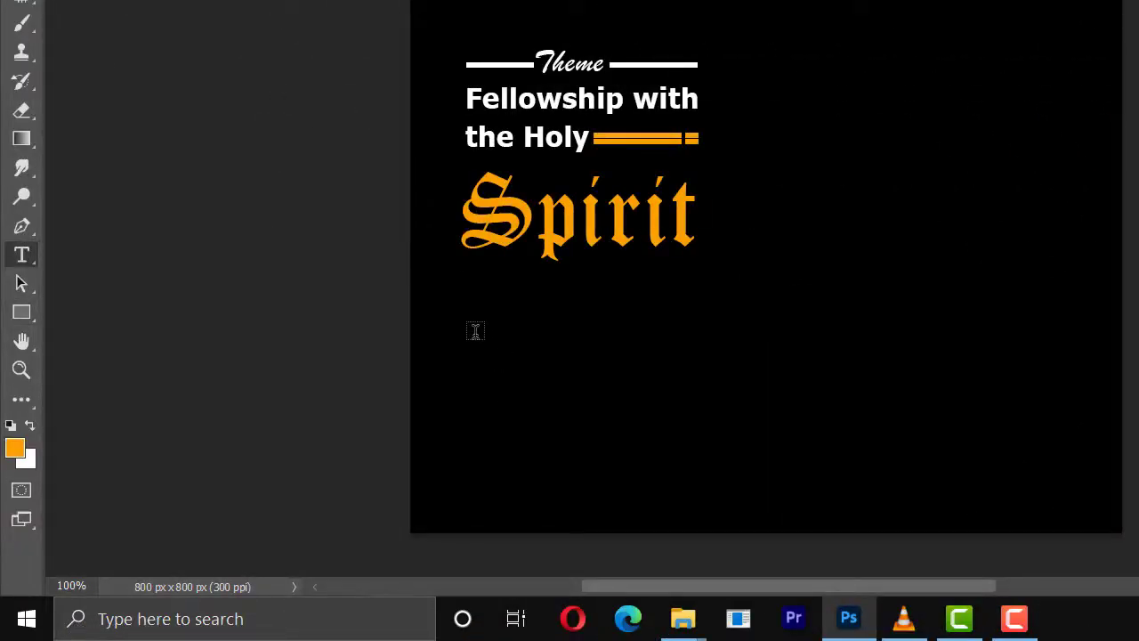
click(475, 331)
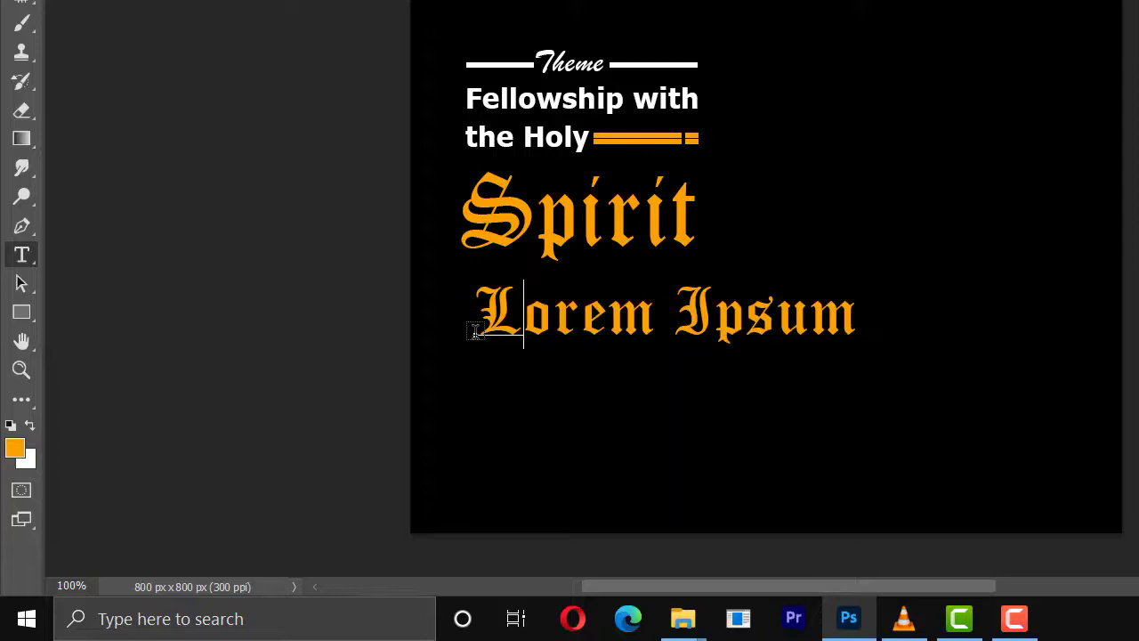
text(Every)
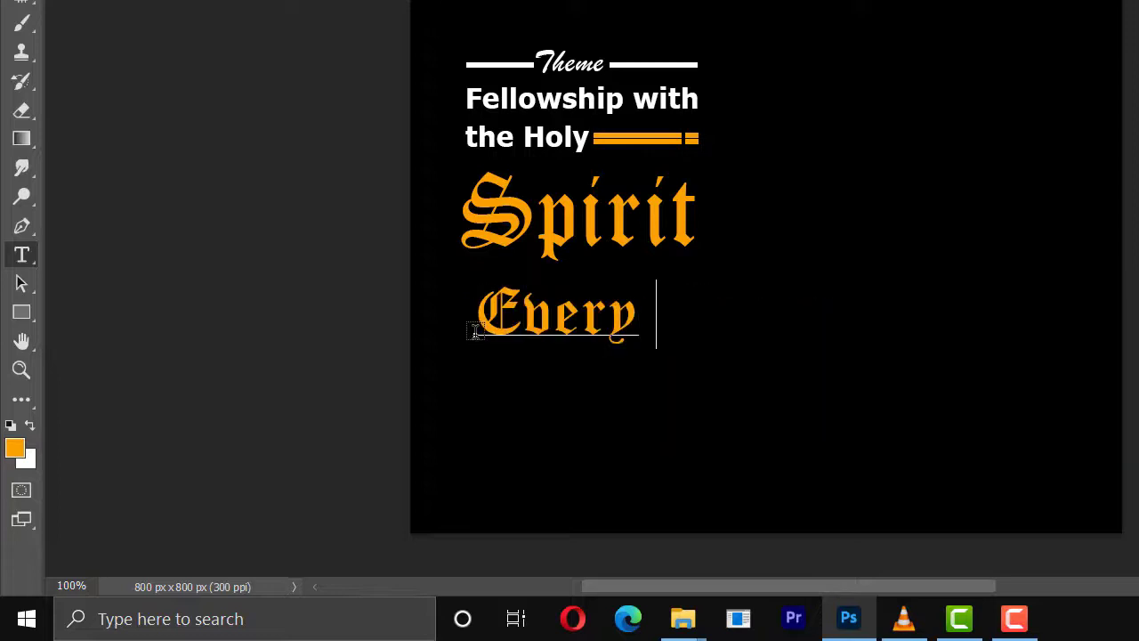
key(ctrl+a)
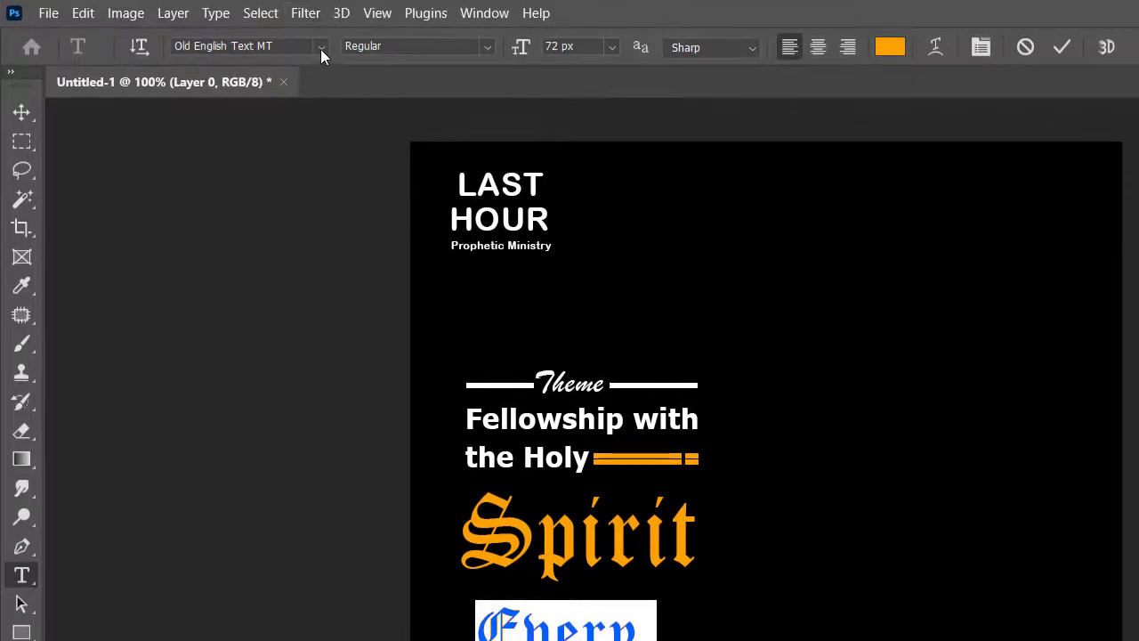
click(320, 47)
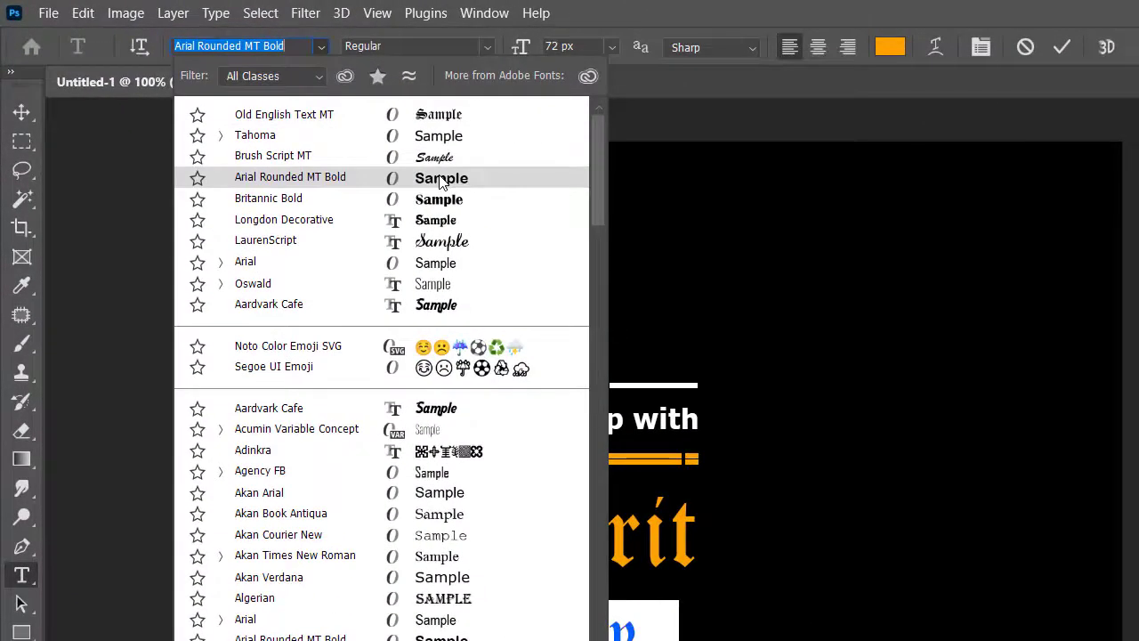
click(441, 181)
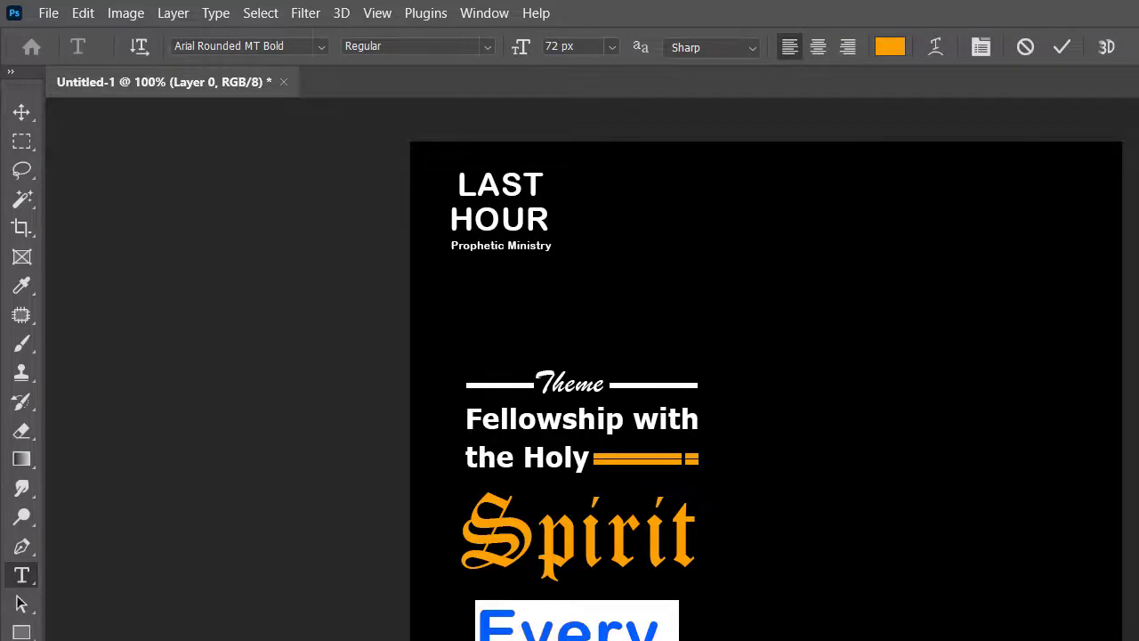
click(657, 639)
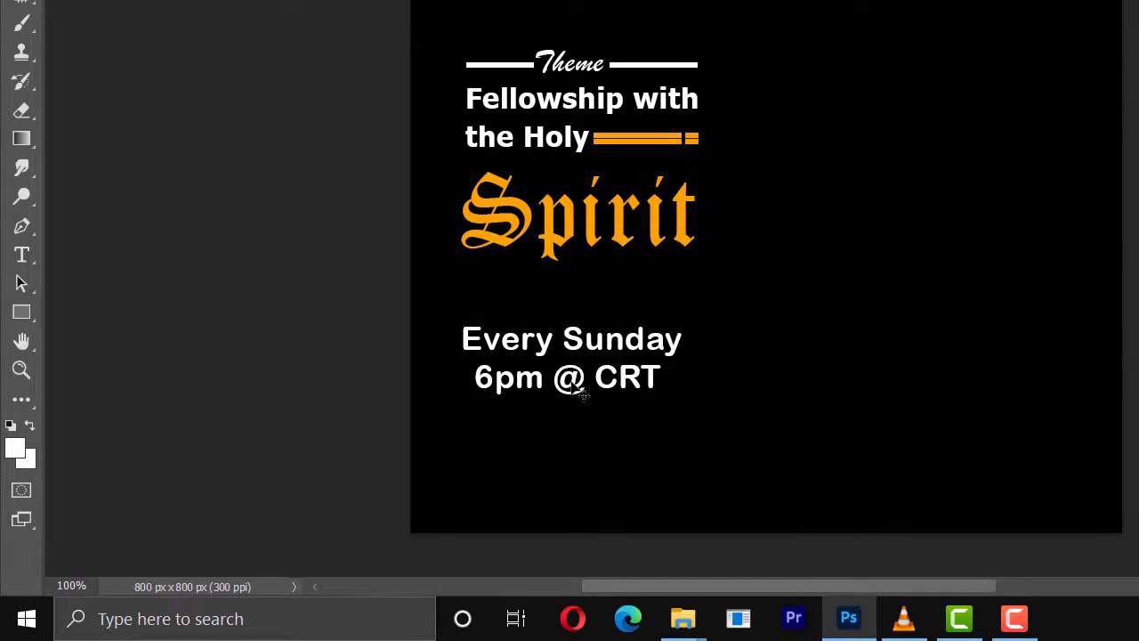
Duplicate the "Every Sunday 6pm @ CRT" text near the flyer's lower edge and open the copy for editing.
drag(574, 418, 555, 505)
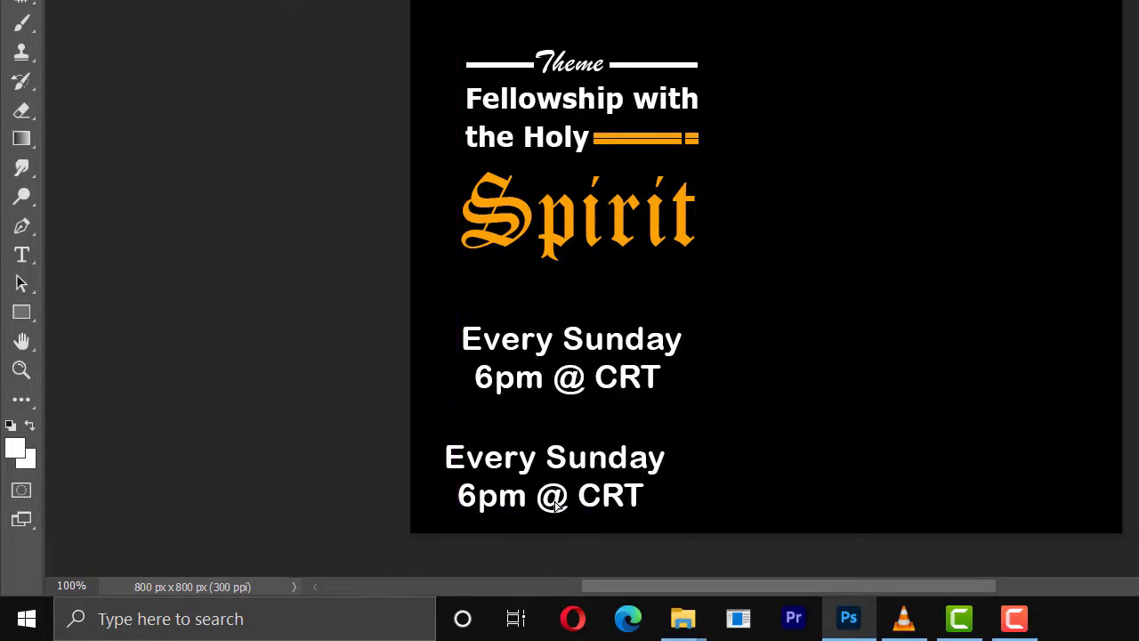
double_click(555, 505)
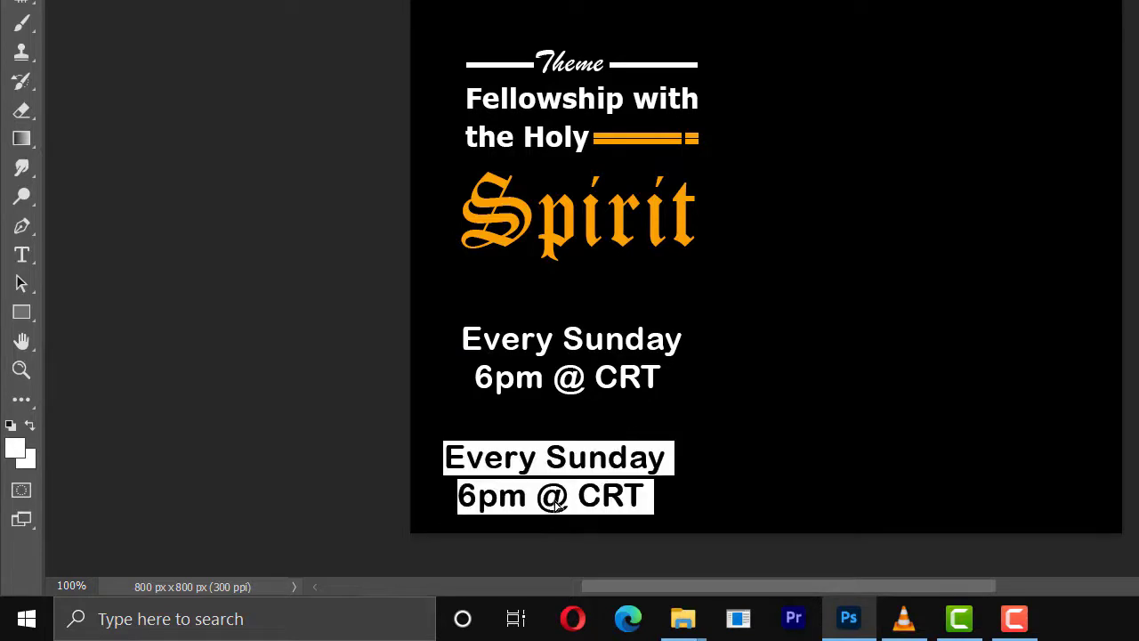